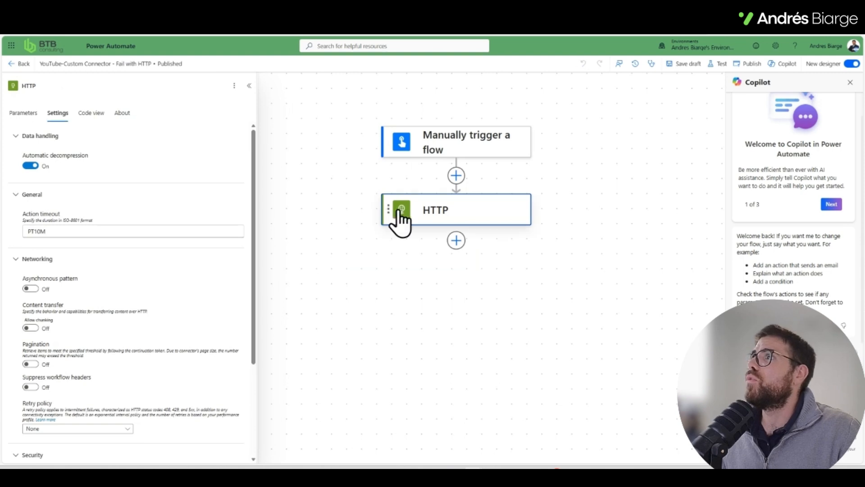
Step: Examine the URI, method, headers and body parameters of the HTTP action in the Fail with HTTP flow
{"action": "left_click", "coordinate": [398, 218]}
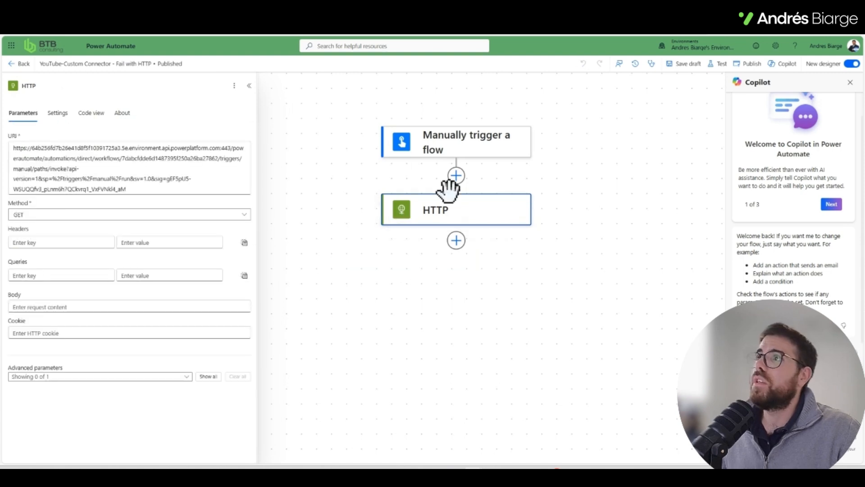
{"action": "key", "text": "ctrl+2"}
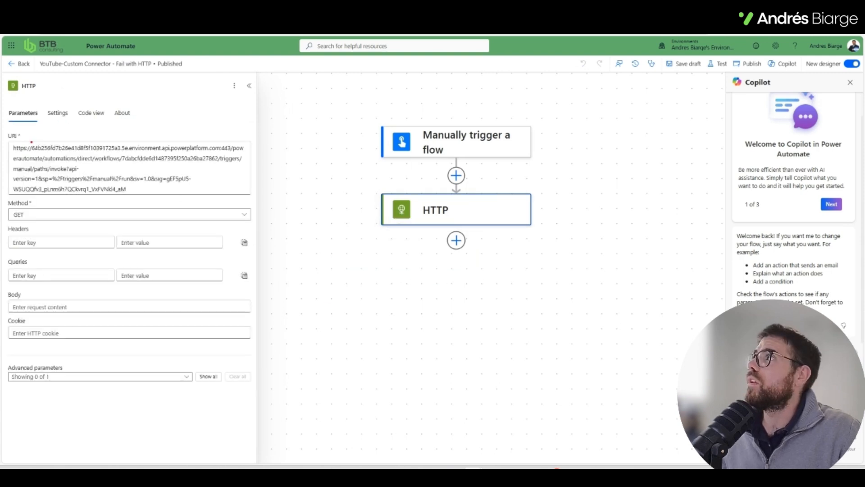
{"action": "mouse_move", "coordinate": [12, 129]}
{"action": "left_mouse_down"}
{"action": "mouse_move", "coordinate": [120, 184]}
{"action": "mouse_move", "coordinate": [194, 199]}
{"action": "left_mouse_up"}
{"action": "mouse_move", "coordinate": [37, 216]}
{"action": "left_mouse_down"}
{"action": "mouse_move", "coordinate": [2, 213]}
{"action": "mouse_move", "coordinate": [40, 213]}
{"action": "left_mouse_up"}
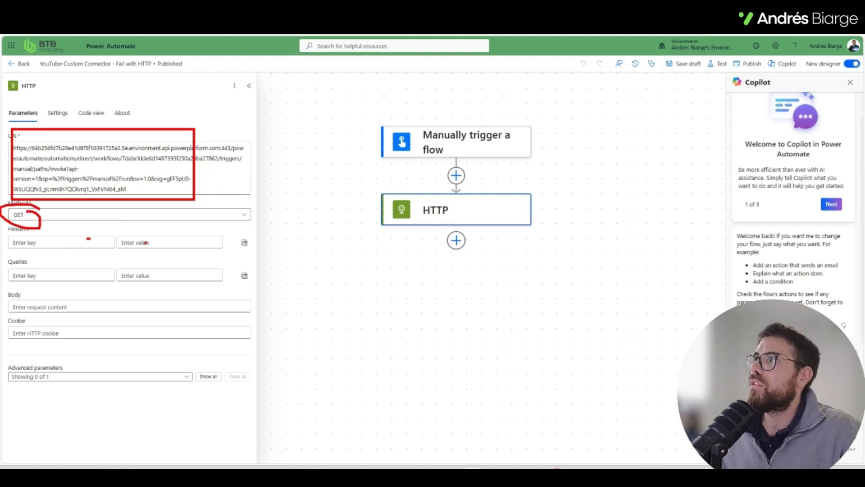
{"action": "key", "text": "Escape"}
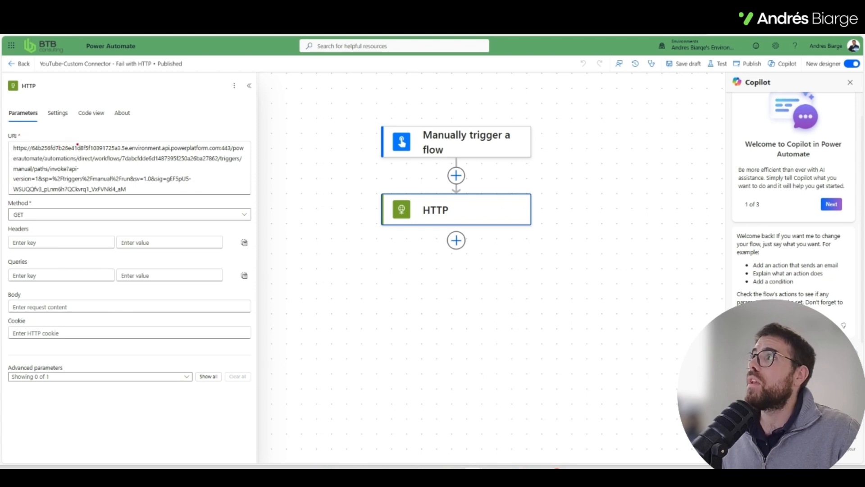
{"action": "mouse_move", "coordinate": [87, 139]}
{"action": "left_mouse_down"}
{"action": "mouse_move", "coordinate": [24, 146]}
{"action": "mouse_move", "coordinate": [27, 181]}
{"action": "mouse_move", "coordinate": [86, 141]}
{"action": "left_mouse_up"}
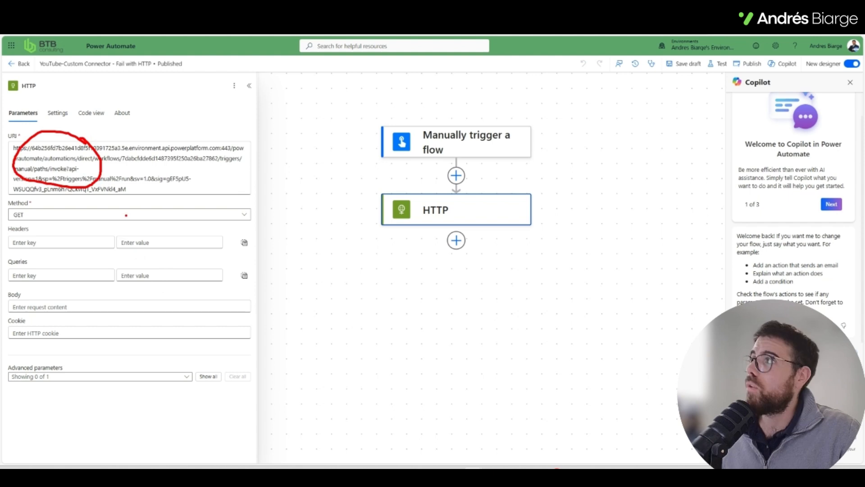
{"action": "mouse_move", "coordinate": [61, 225]}
{"action": "left_mouse_down"}
{"action": "mouse_move", "coordinate": [37, 224]}
{"action": "mouse_move", "coordinate": [120, 235]}
{"action": "left_mouse_up"}
{"action": "mouse_move", "coordinate": [47, 284]}
{"action": "left_mouse_down"}
{"action": "mouse_move", "coordinate": [31, 301]}
{"action": "mouse_move", "coordinate": [68, 295]}
{"action": "left_mouse_up"}
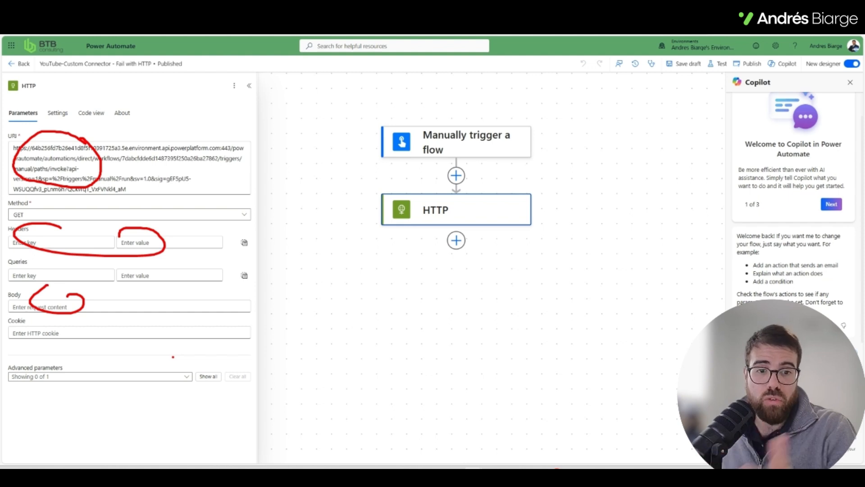
{"action": "key", "text": "Escape"}
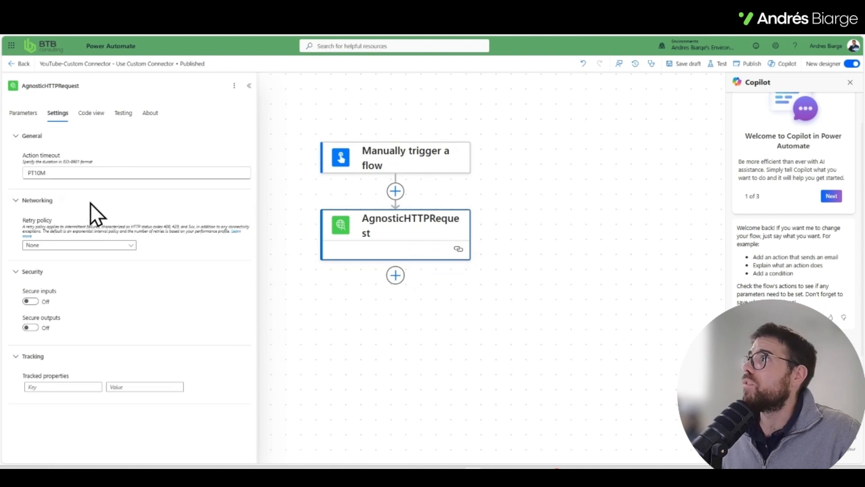
Step: Review the AgnosticHTTPRequest action's parameters in the Use Custom Connector flow, especially the http_path and http_querystring fields
{"action": "left_click", "coordinate": [23, 113]}
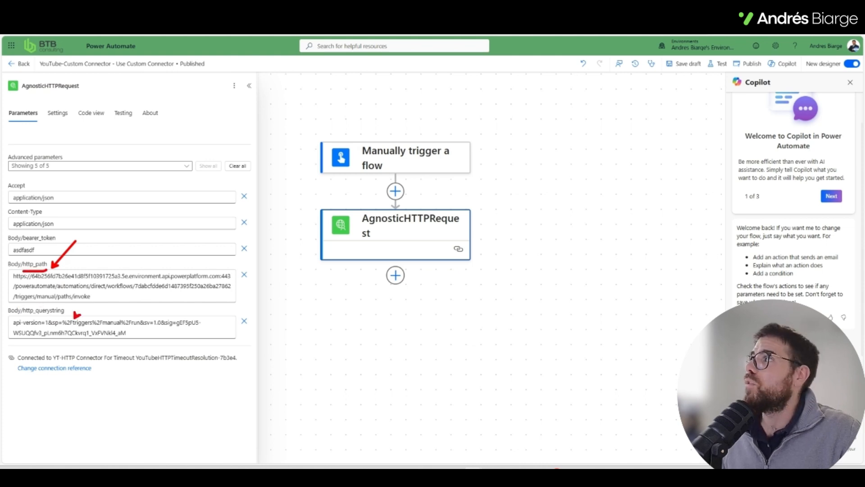
{"action": "mouse_move", "coordinate": [57, 231]}
{"action": "left_mouse_down"}
{"action": "mouse_move", "coordinate": [10, 260]}
{"action": "mouse_move", "coordinate": [55, 243]}
{"action": "left_mouse_up"}
{"action": "key", "text": "Escape"}
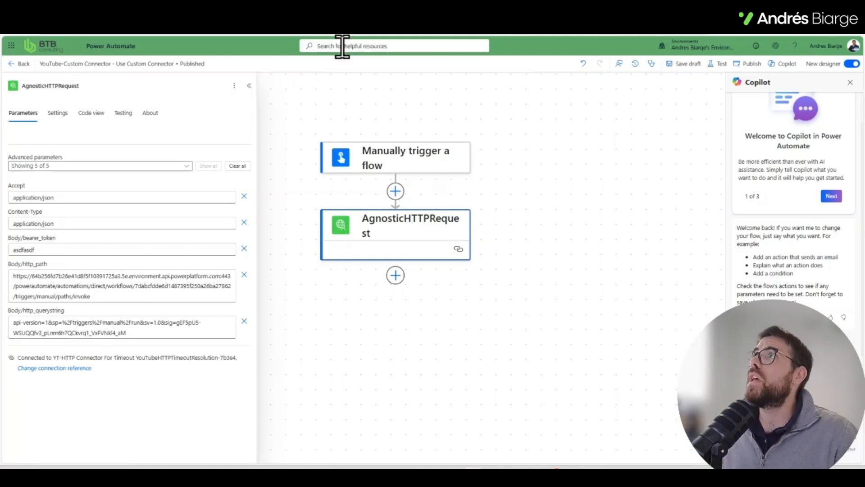
Step: Look over the custom script of the YT-HTTP Connector For Timeout connector
{"action": "left_click", "coordinate": [383, 11]}
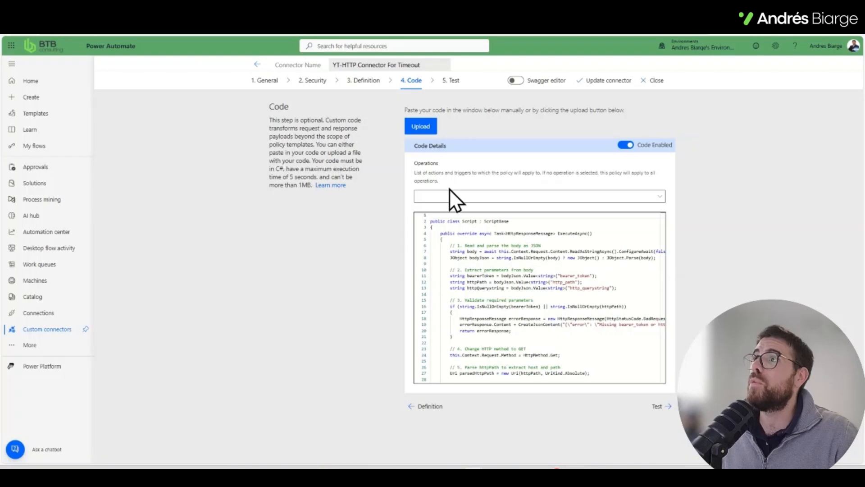
{"action": "mouse_move", "coordinate": [571, 218]}
{"action": "left_mouse_down"}
{"action": "mouse_move", "coordinate": [802, 450]}
{"action": "mouse_move", "coordinate": [491, 228]}
{"action": "left_mouse_up"}
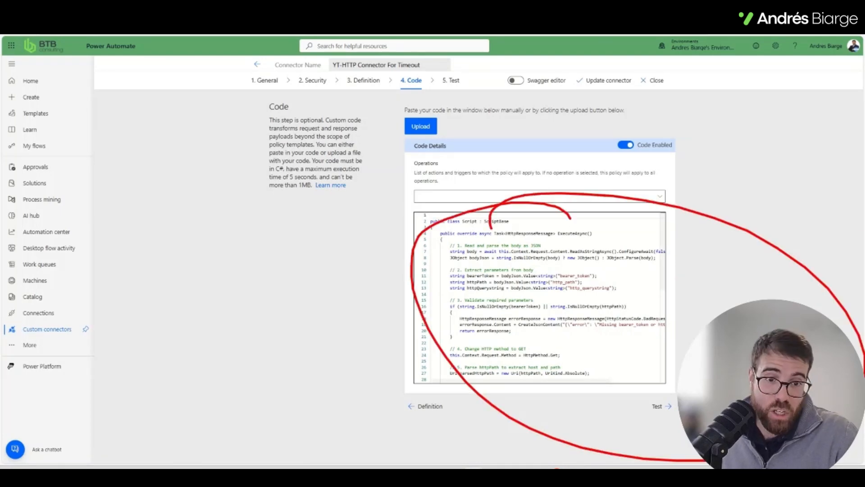
{"action": "key", "text": "Escape"}
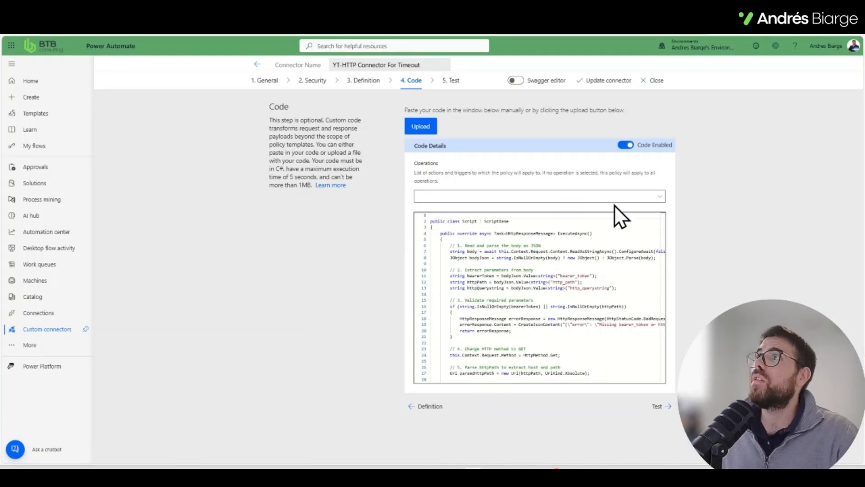
Step: Inspect the scheme, host and base URL in the custom connector's general information
{"action": "left_click", "coordinate": [266, 83]}
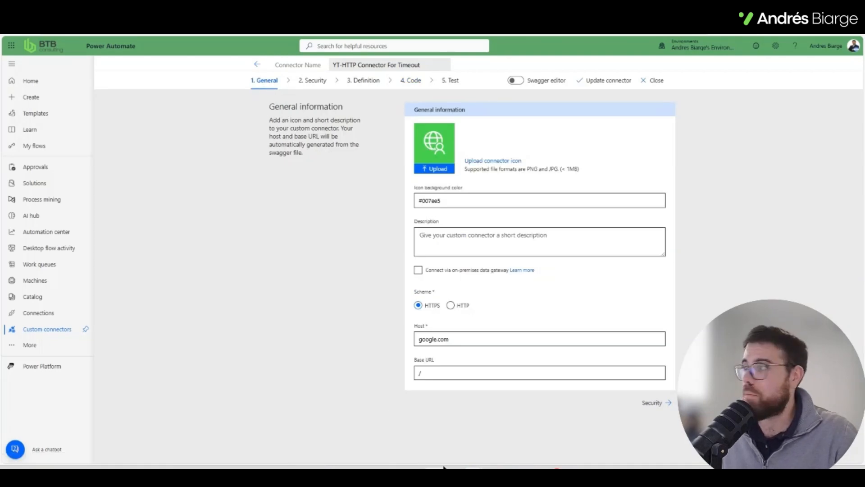
{"action": "key", "text": "ctrl+1"}
{"action": "left_click", "coordinate": [376, 302]}
{"action": "mouse_move", "coordinate": [364, 265]}
{"action": "left_mouse_down"}
{"action": "mouse_move", "coordinate": [271, 310]}
{"action": "mouse_move", "coordinate": [445, 291]}
{"action": "left_mouse_up"}
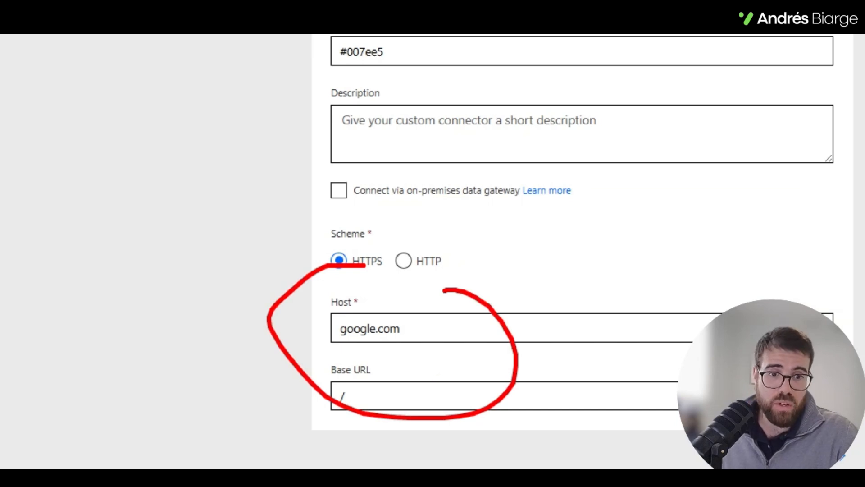
{"action": "key", "text": "Escape"}
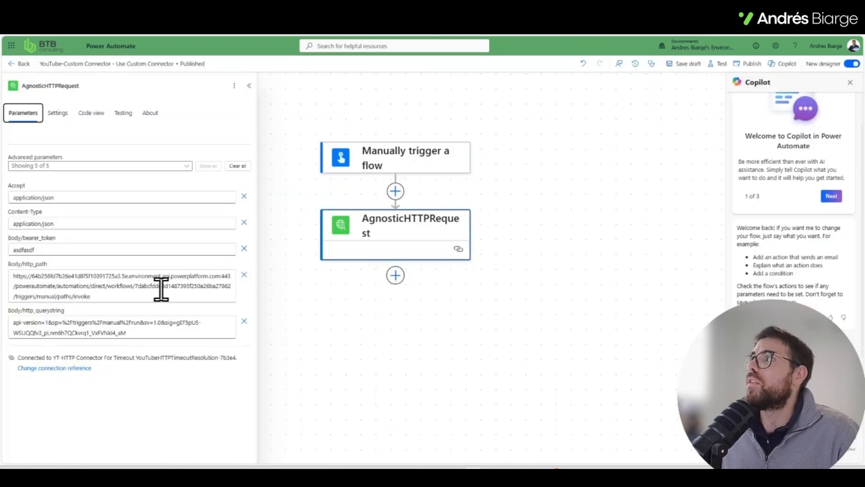
Step: Check the full URL passed as http_path in the flow's AgnosticHTTPRequest action
{"action": "key", "text": "ctrl+1"}
{"action": "mouse_move", "coordinate": [115, 205]}
{"action": "left_mouse_down"}
{"action": "mouse_move", "coordinate": [2, 261]}
{"action": "mouse_move", "coordinate": [304, 219]}
{"action": "left_mouse_up"}
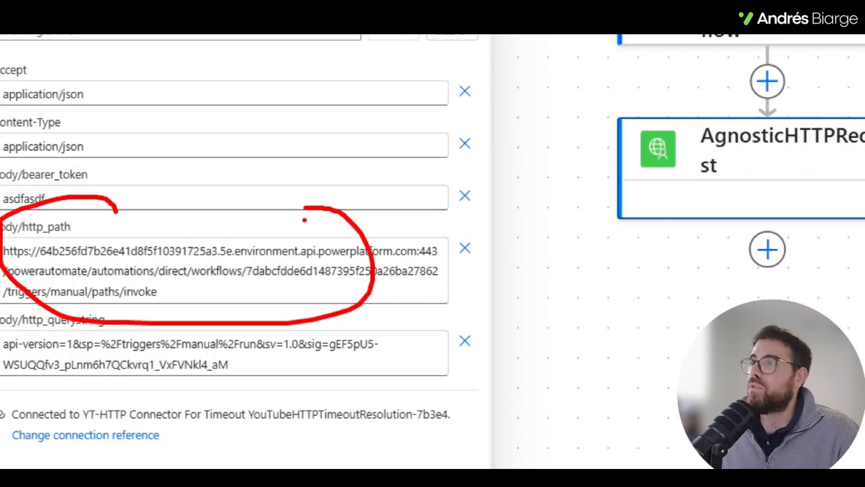
{"action": "key", "text": "Escape"}
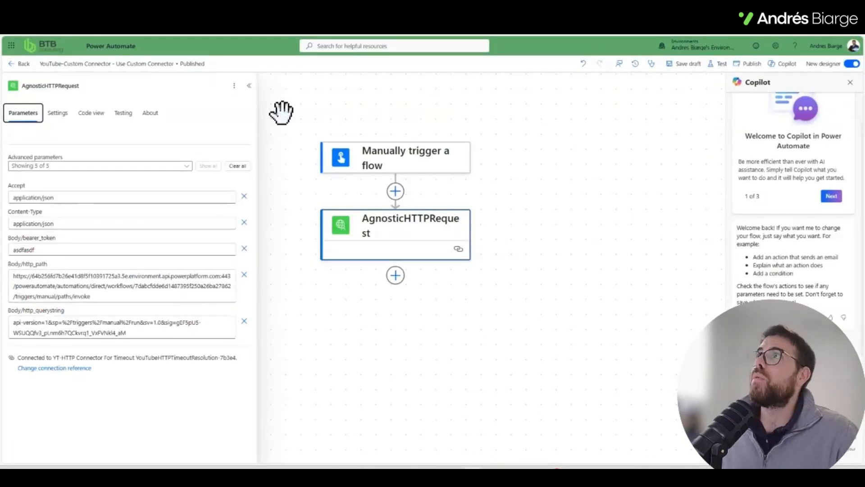
Step: Walk through the connector's authentication type, its AgnosticHTTPRequest action and request definition, and its custom code
{"action": "left_click", "coordinate": [433, 14]}
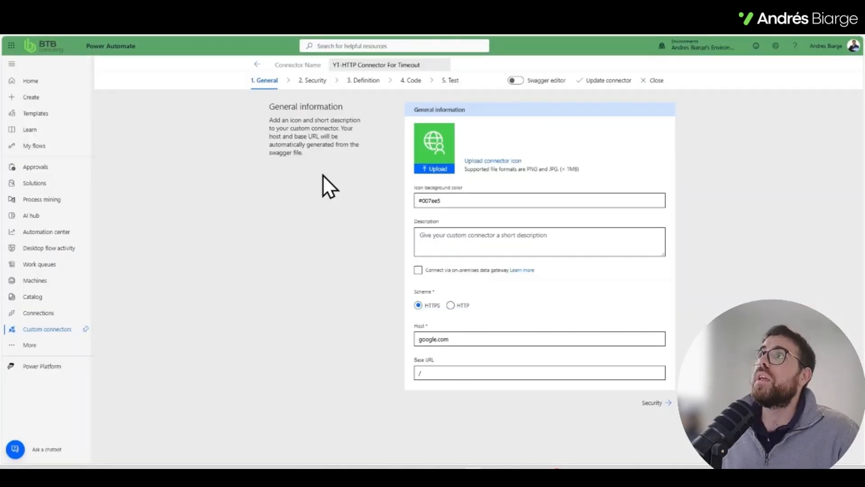
{"action": "left_click", "coordinate": [312, 81]}
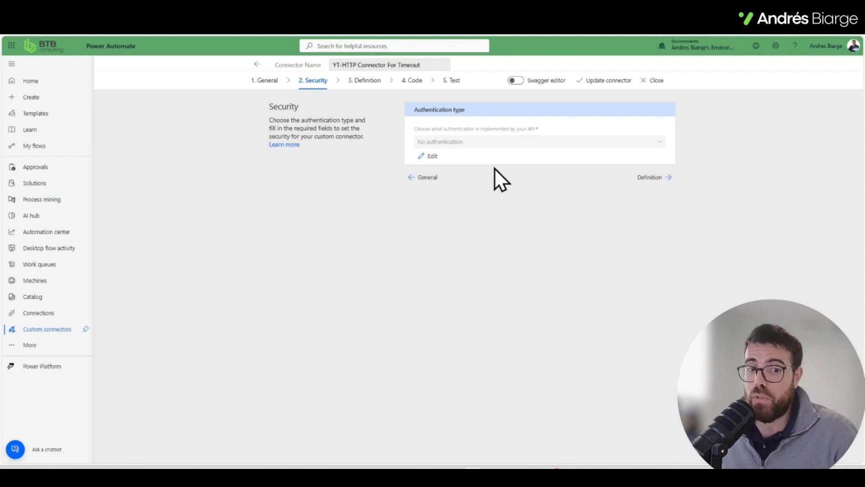
{"action": "left_click", "coordinate": [366, 86]}
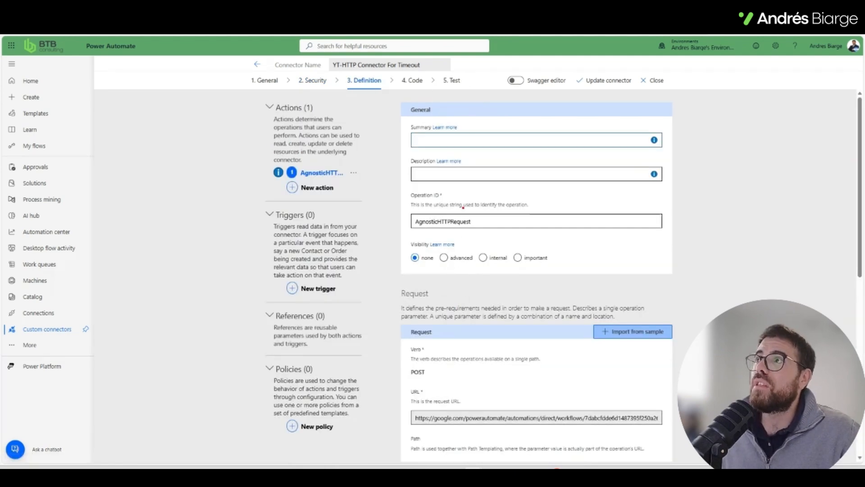
{"action": "scroll", "coordinate": [504, 271], "scroll_direction": "down", "scroll_amount": 4}
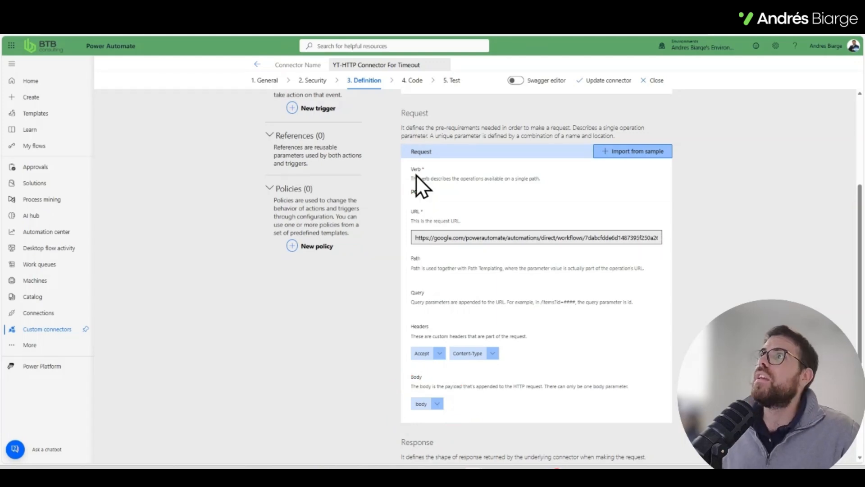
{"action": "left_click", "coordinate": [413, 81]}
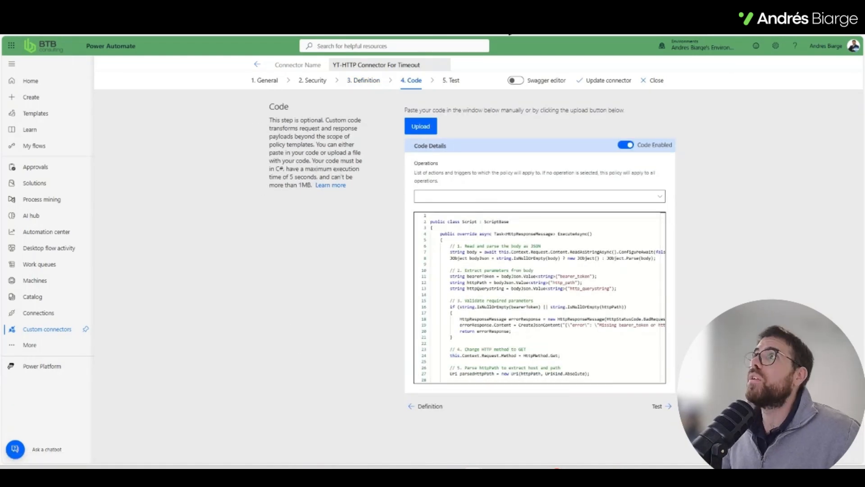
{"action": "left_click_drag", "start_coordinate": [464, 247], "coordinate": [468, 327]}
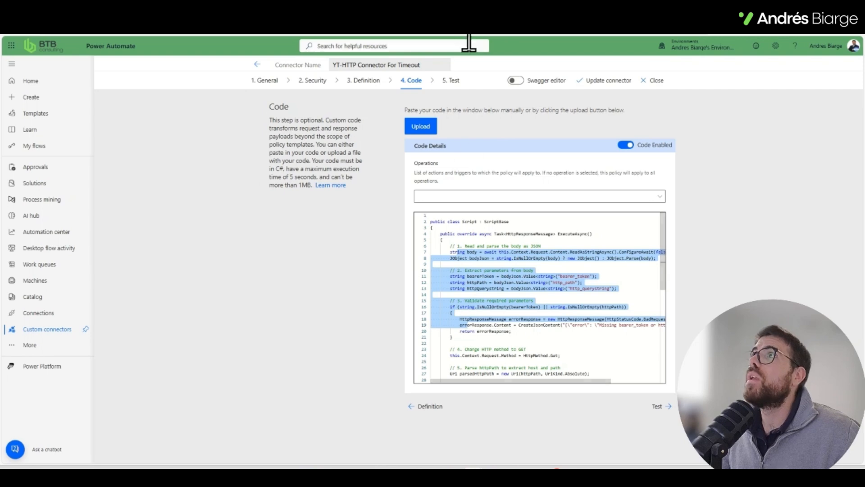
Step: Read the execution time and script size limits in the Custom code FAQ of the connector documentation
{"action": "left_click", "coordinate": [471, 9]}
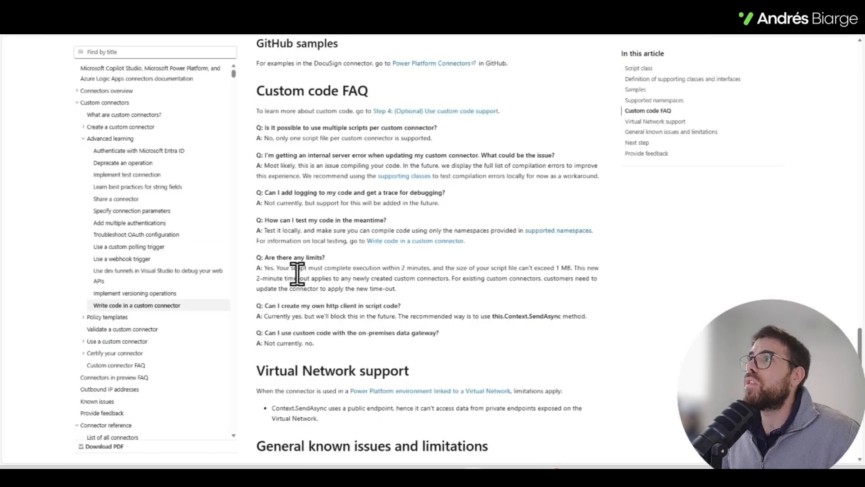
{"action": "left_click_drag", "start_coordinate": [259, 263], "coordinate": [441, 269]}
{"action": "left_click", "coordinate": [305, 291]}
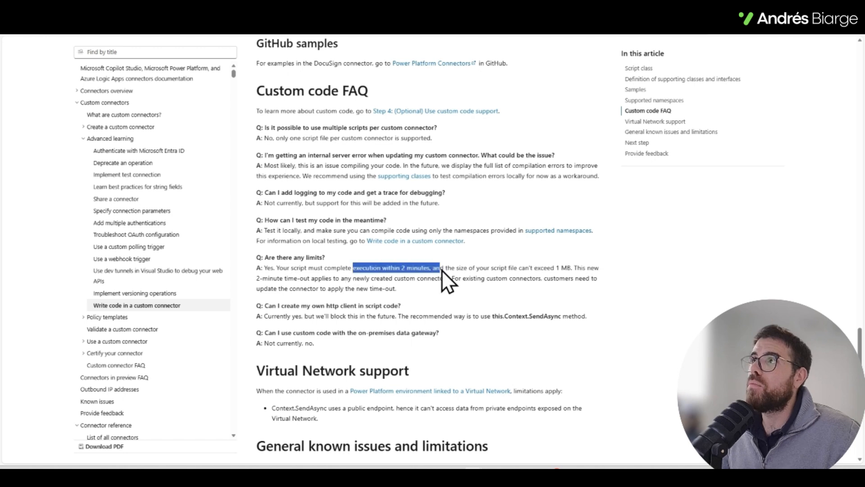
{"action": "left_click", "coordinate": [522, 276]}
{"action": "left_click_drag", "start_coordinate": [555, 267], "coordinate": [583, 268]}
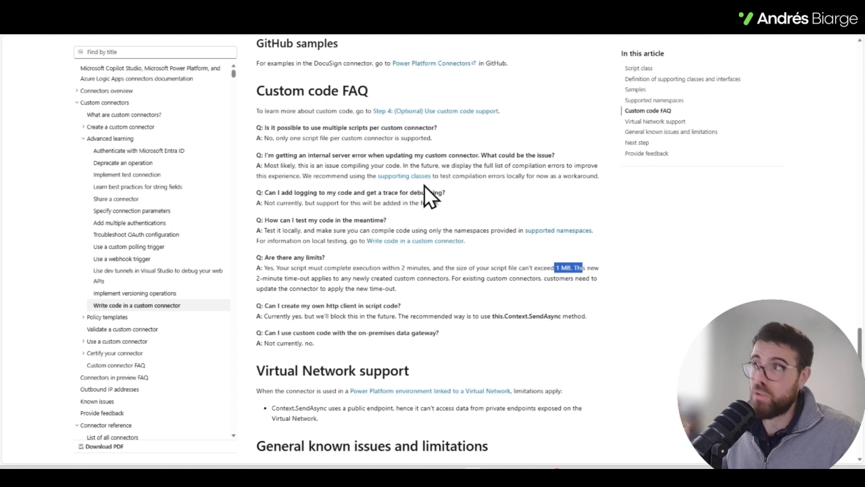
{"action": "left_click", "coordinate": [385, 275]}
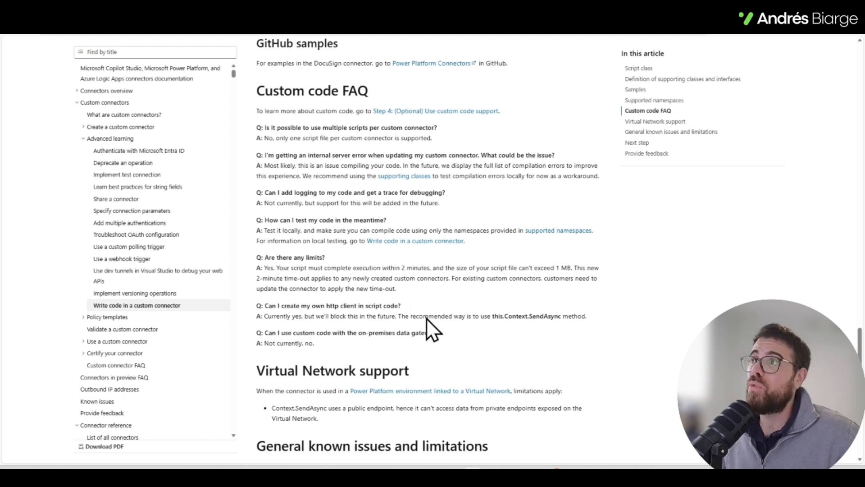
{"action": "double_click", "coordinate": [402, 267]}
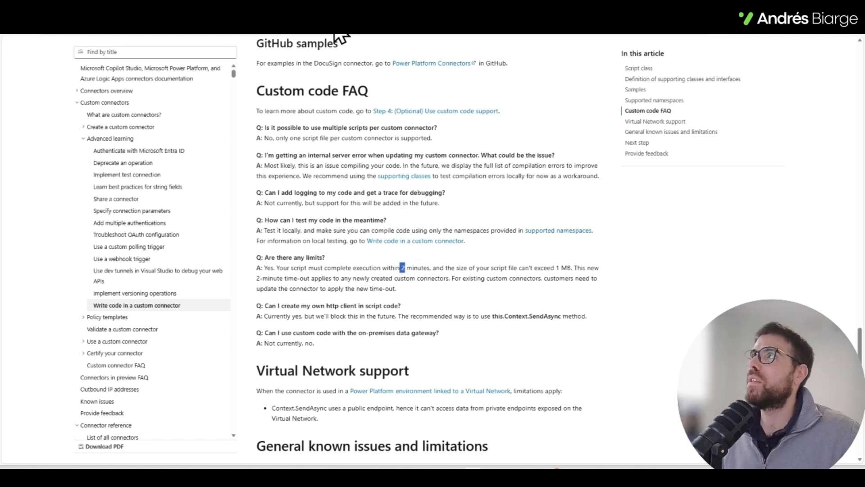
Step: Return to the connector's custom code and skim the whole script, including the section that rebuilds the URI
{"action": "left_click", "coordinate": [319, 18]}
{"action": "left_click_drag", "start_coordinate": [486, 235], "coordinate": [516, 406]}
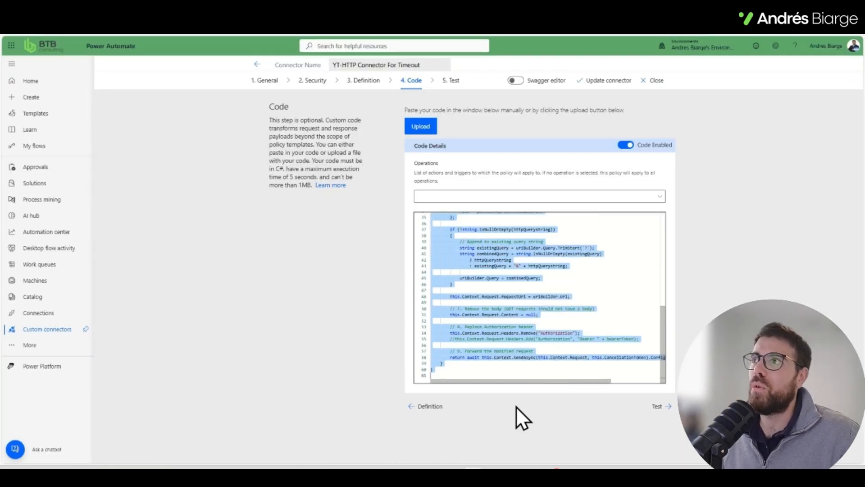
{"action": "left_click", "coordinate": [367, 335]}
{"action": "scroll", "coordinate": [451, 336], "scroll_direction": "up", "scroll_amount": 1}
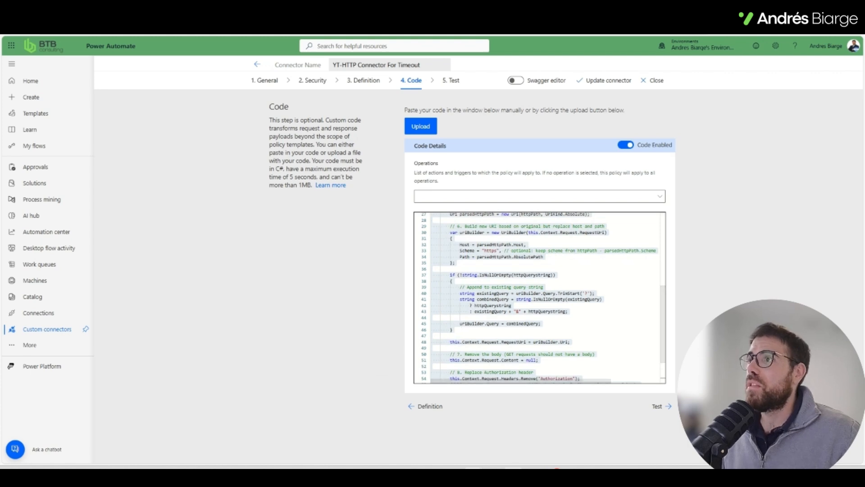
Step: Switch to Visual Studio Code and compare the script's extraction of bearer_token, http_path and http_querystring with the flow action's parameters
{"action": "mouse_move", "coordinate": [514, 476]}
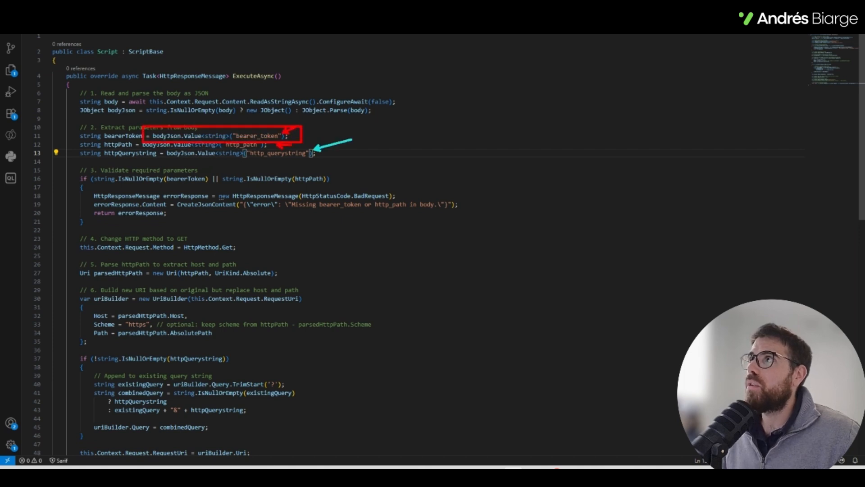
{"action": "left_click", "coordinate": [813, 8]}
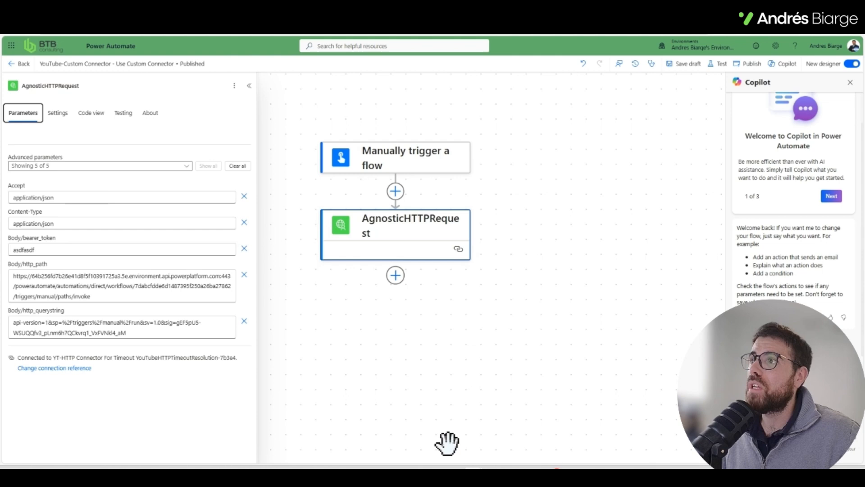
{"action": "left_click", "coordinate": [513, 476]}
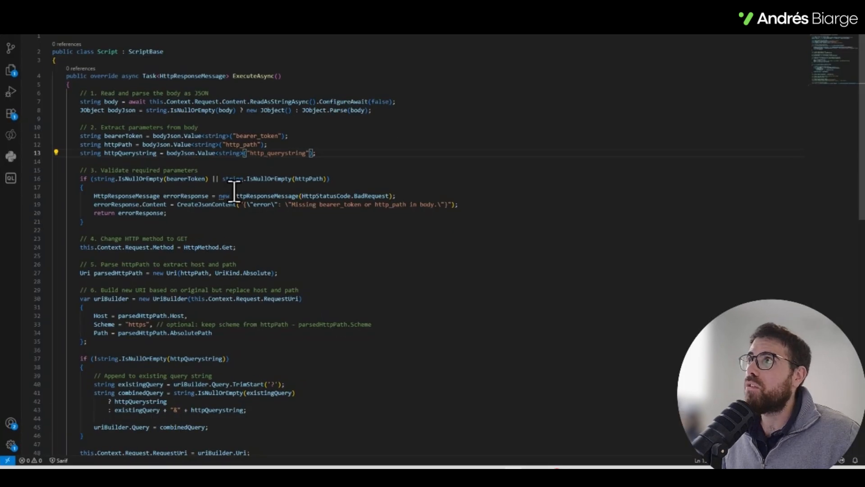
{"action": "scroll", "coordinate": [226, 145], "scroll_direction": "down", "scroll_amount": 1}
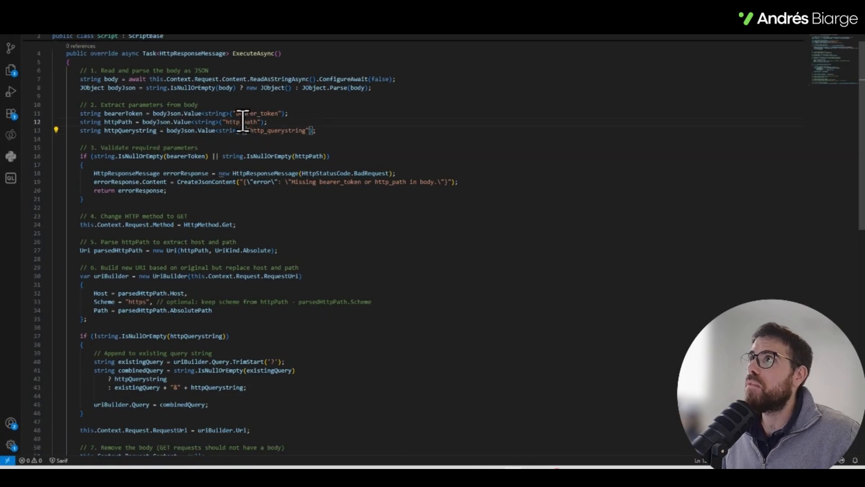
{"action": "double_click", "coordinate": [242, 122]}
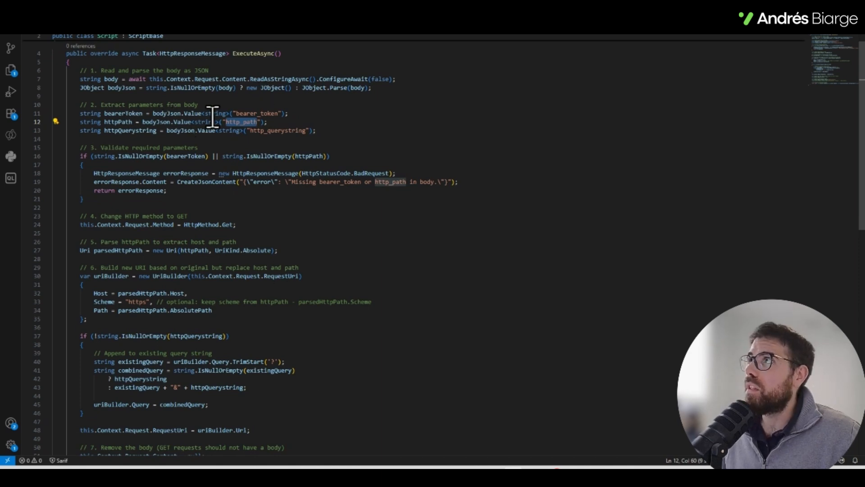
Step: Review the script lines that extract http_path, http_querystring and bearer_token, and check the custom connector's authentication type
{"action": "triple_click", "coordinate": [249, 121]}
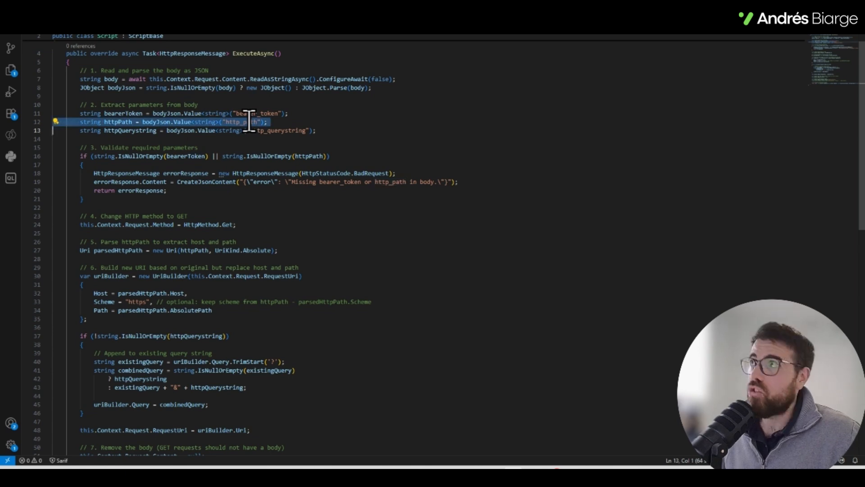
{"action": "left_click", "coordinate": [250, 130]}
{"action": "double_click", "coordinate": [251, 114]}
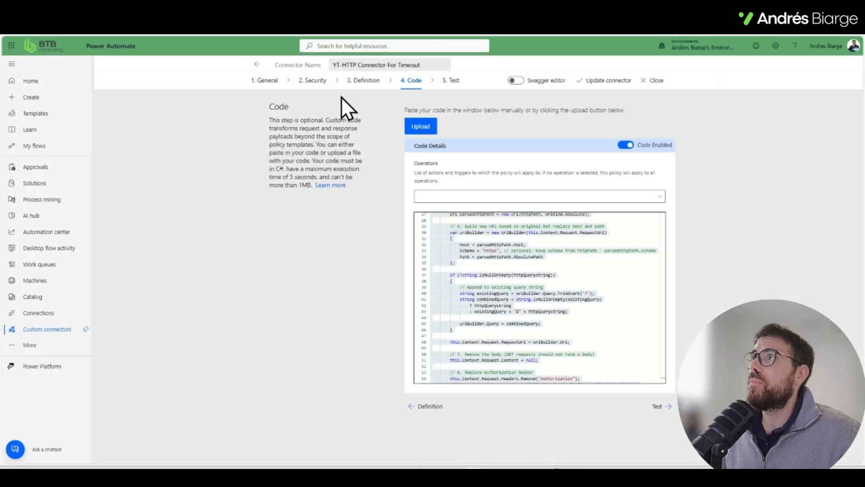
{"action": "left_click", "coordinate": [314, 82]}
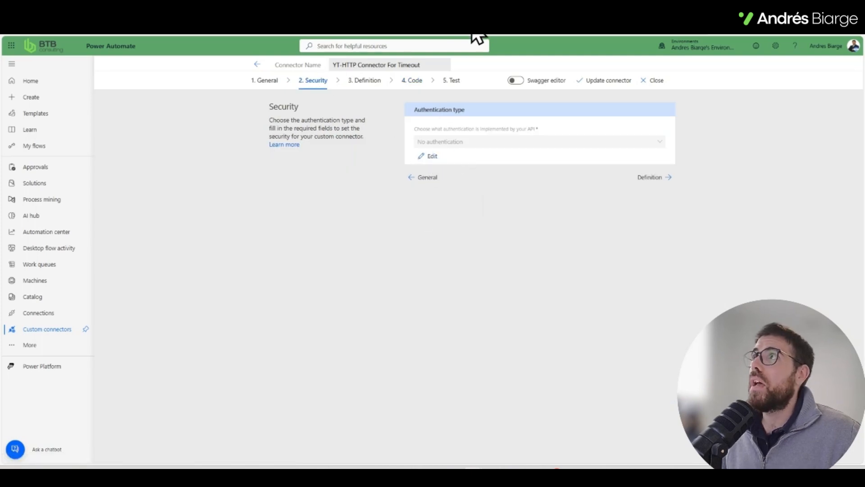
{"action": "left_click", "coordinate": [513, 468]}
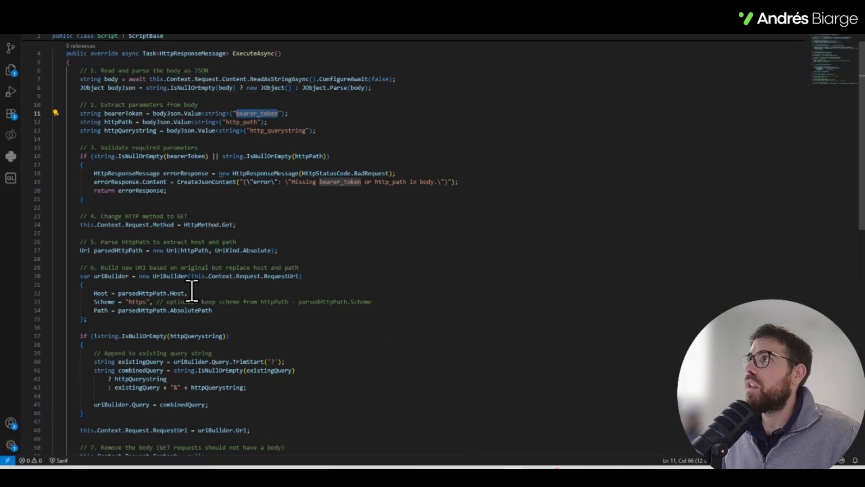
Step: Examine how the script replaces the Authorization header, including the commented-out bearer token line, and how uriBuilder is declared
{"action": "scroll", "coordinate": [169, 293], "scroll_direction": "down", "scroll_amount": 5}
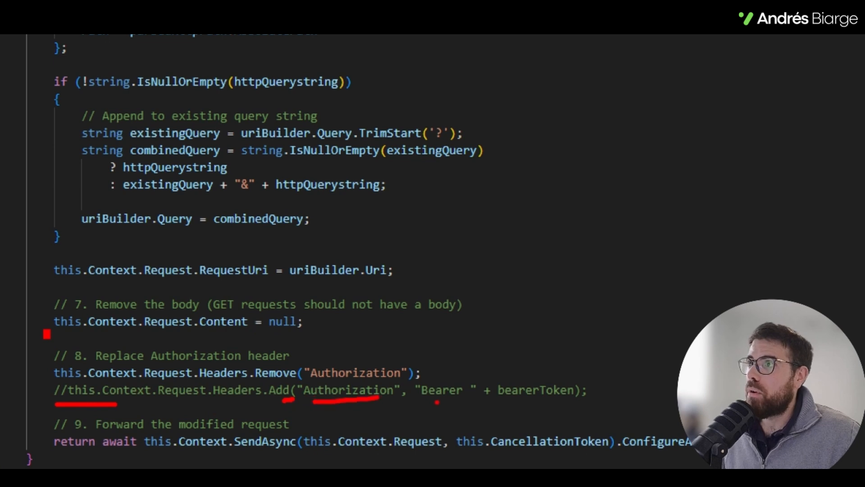
{"action": "mouse_move", "coordinate": [510, 404]}
{"action": "left_mouse_down"}
{"action": "mouse_move", "coordinate": [615, 428]}
{"action": "mouse_move", "coordinate": [484, 389]}
{"action": "left_mouse_up"}
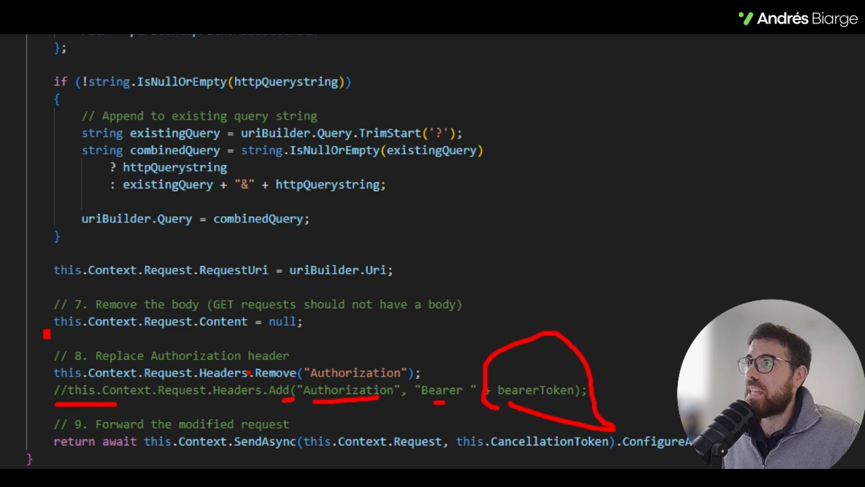
{"action": "left_click_drag", "start_coordinate": [244, 365], "coordinate": [308, 410]}
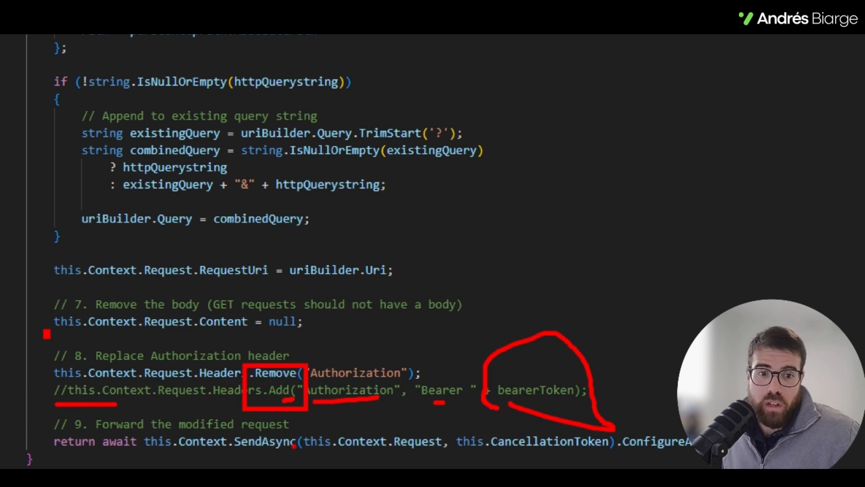
{"action": "key", "text": "Escape"}
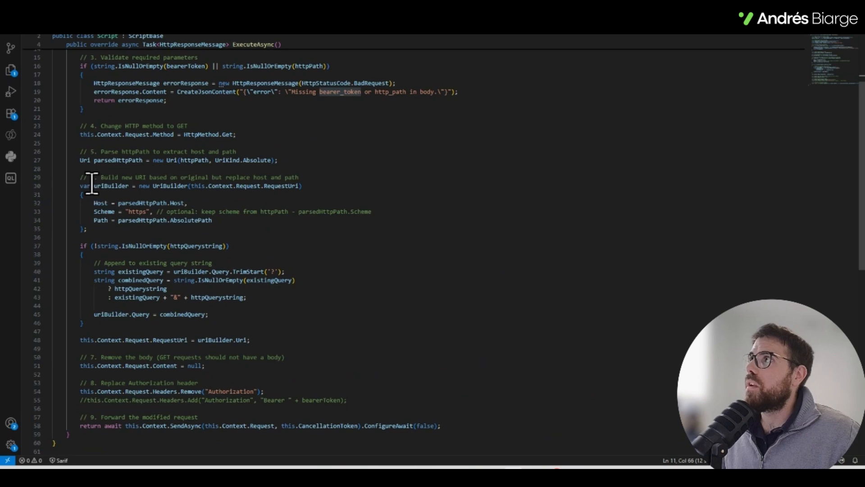
{"action": "left_click_drag", "start_coordinate": [92, 185], "coordinate": [128, 186]}
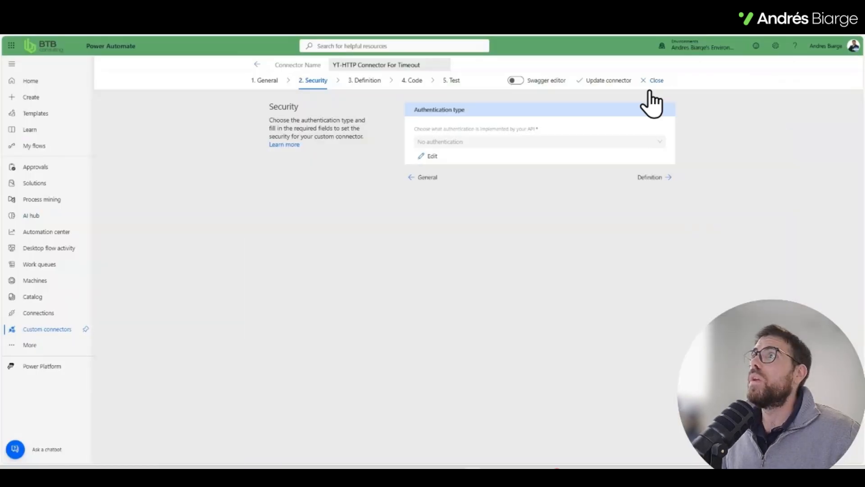
Step: Check the connector's general information, including scheme and host, and switch to the flow's AgnosticHTTPRequest parameters
{"action": "left_click", "coordinate": [258, 89]}
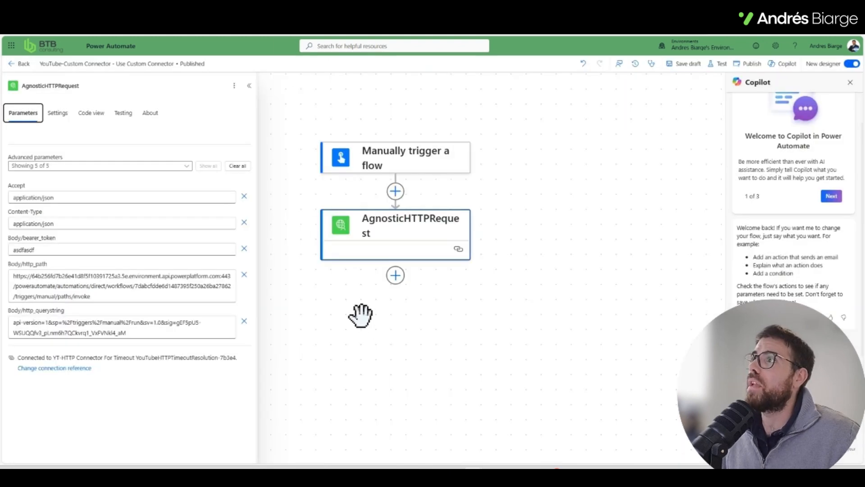
{"action": "left_click_drag", "start_coordinate": [359, 315], "coordinate": [405, 332]}
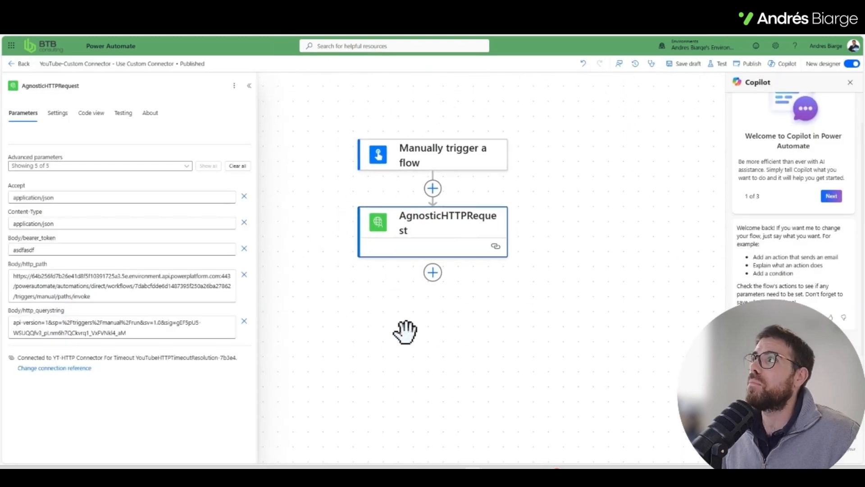
{"action": "scroll", "coordinate": [405, 332], "scroll_direction": "down", "scroll_amount": 2}
{"action": "scroll", "coordinate": [405, 337], "scroll_direction": "up", "scroll_amount": 1}
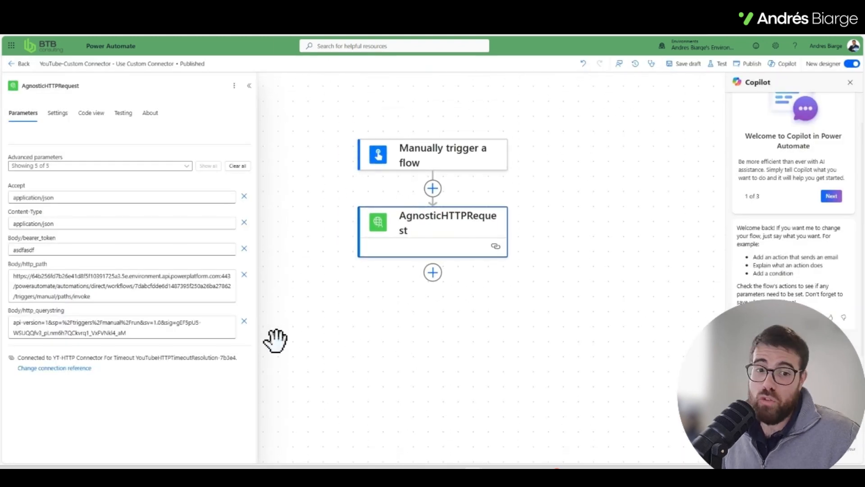
Step: Check the AgnosticHTTPRequest action's timeout and retry policy settings, and return to the connector's custom code to skim it
{"action": "left_click", "coordinate": [59, 114]}
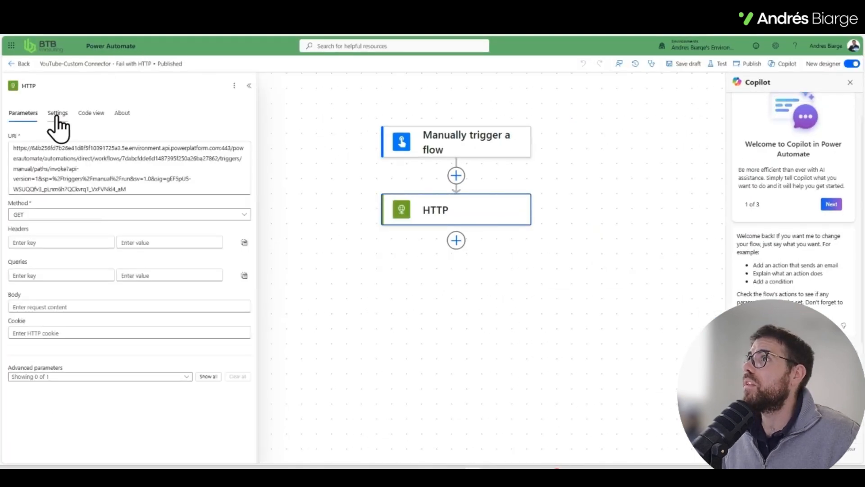
{"action": "left_click", "coordinate": [57, 113]}
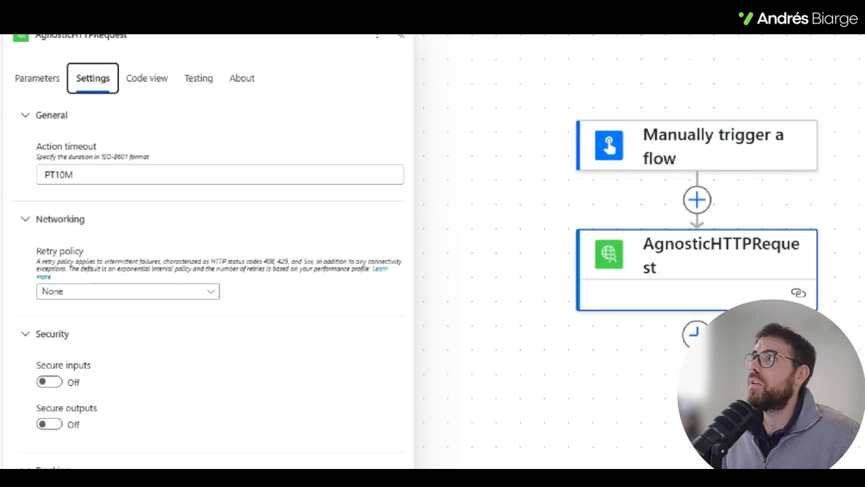
{"action": "mouse_move", "coordinate": [101, 146]}
{"action": "left_mouse_down"}
{"action": "mouse_move", "coordinate": [84, 208]}
{"action": "mouse_move", "coordinate": [118, 149]}
{"action": "left_mouse_up"}
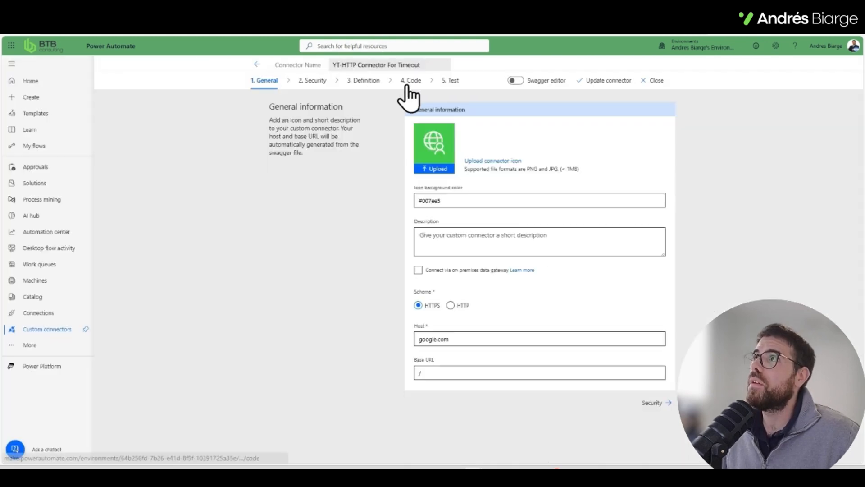
{"action": "left_click", "coordinate": [411, 81]}
{"action": "scroll", "coordinate": [536, 332], "scroll_direction": "down", "scroll_amount": 5}
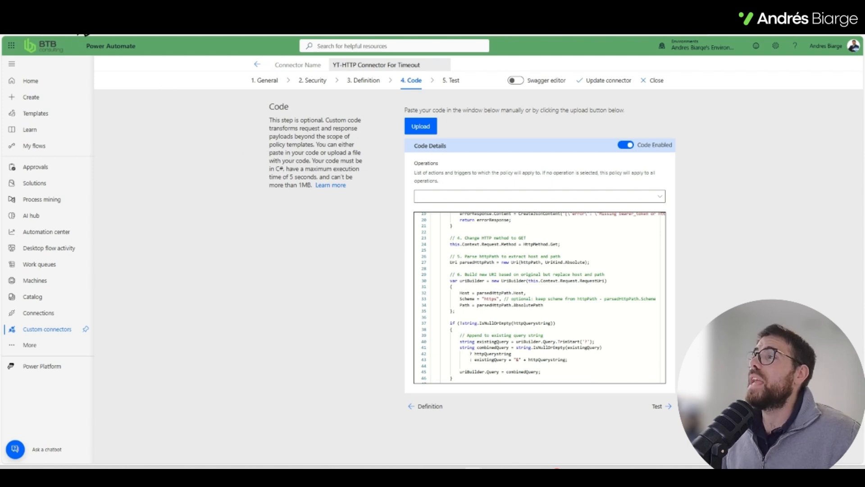
Step: Switch to the solution in Power Apps and open its current environment in the Power Platform admin center
{"action": "left_click", "coordinate": [78, 15]}
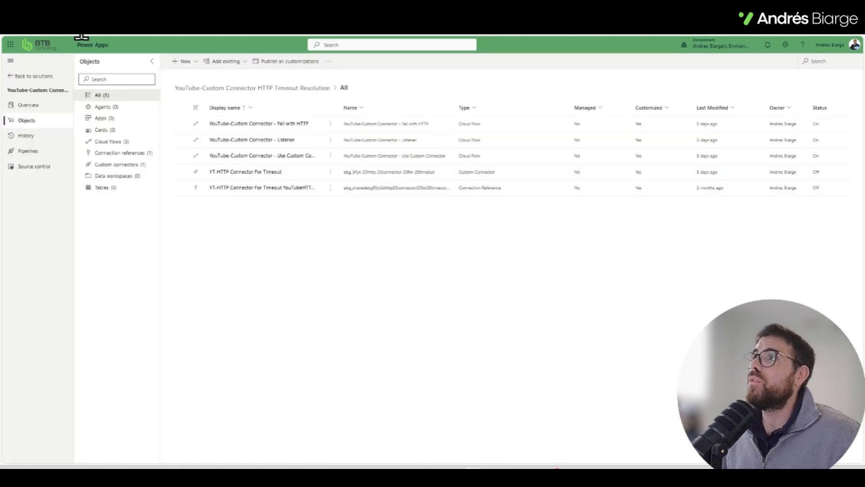
{"action": "left_click", "coordinate": [739, 47]}
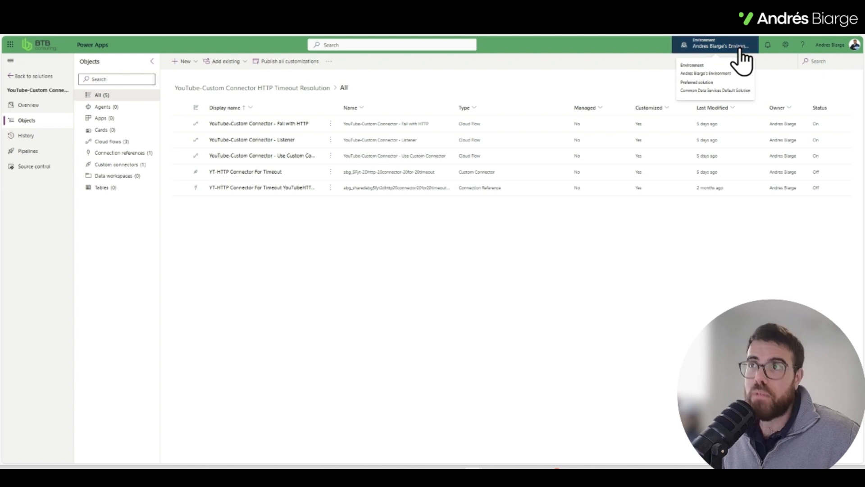
{"action": "left_click", "coordinate": [848, 201]}
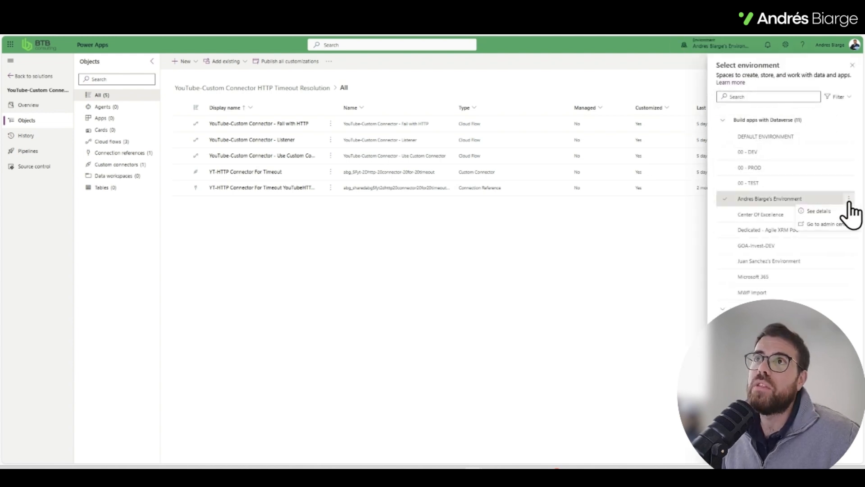
{"action": "left_click", "coordinate": [838, 224]}
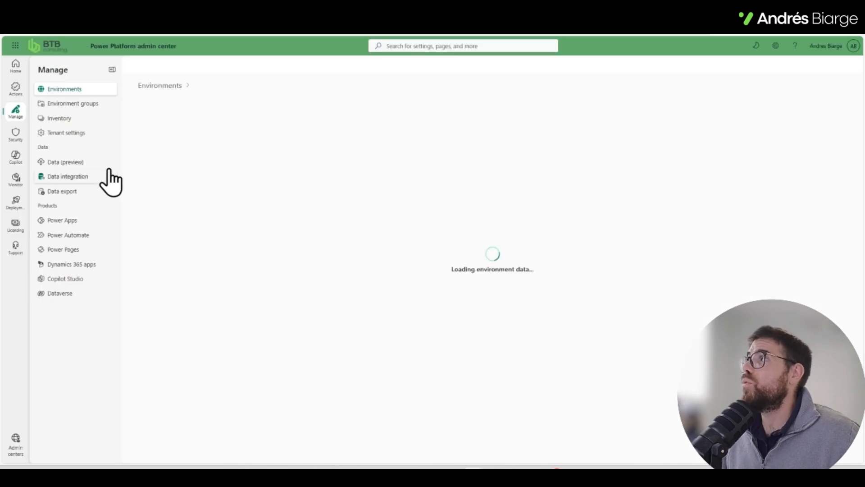
Step: Open the list of data policies under the admin center's data and privacy security settings
{"action": "left_click", "coordinate": [15, 137]}
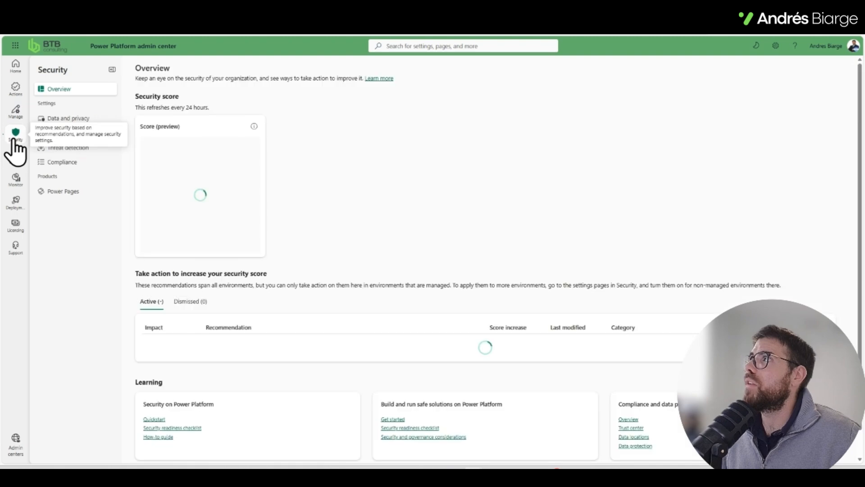
{"action": "left_click", "coordinate": [70, 120]}
{"action": "left_click", "coordinate": [204, 190]}
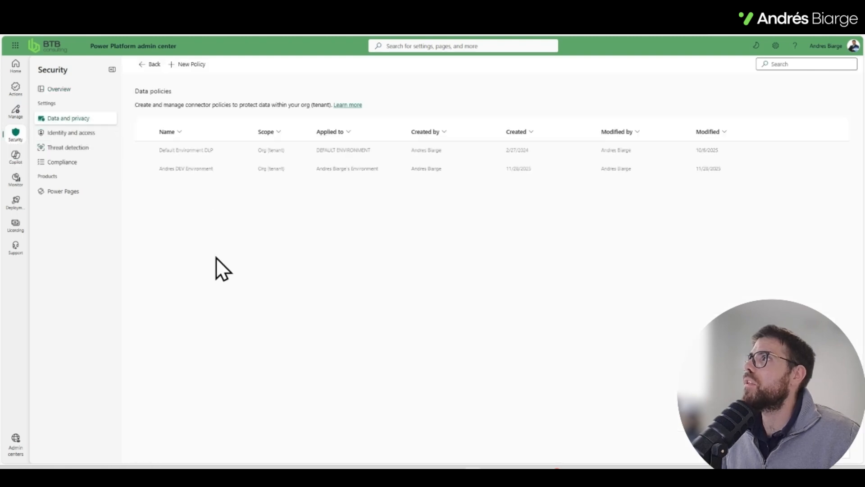
Step: Open the Microsoft Learn article on data policies and skim its introduction and Connectors section
{"action": "left_click", "coordinate": [346, 104]}
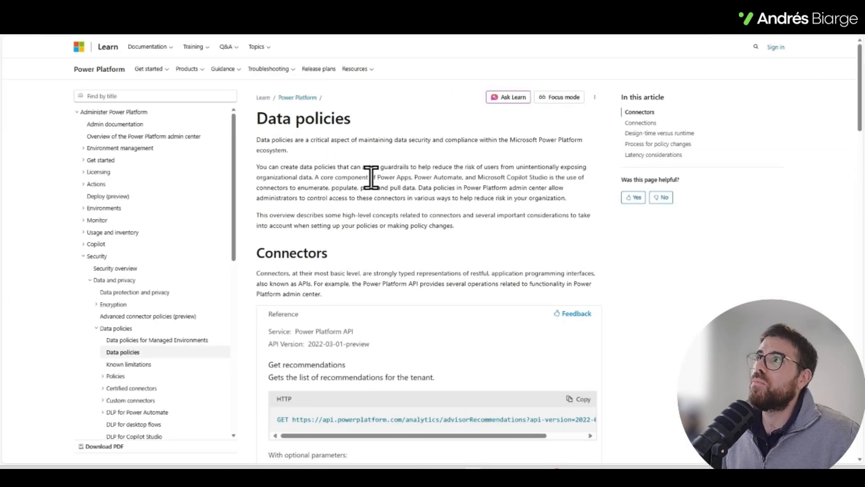
{"action": "scroll", "coordinate": [313, 153], "scroll_direction": "down", "scroll_amount": 10}
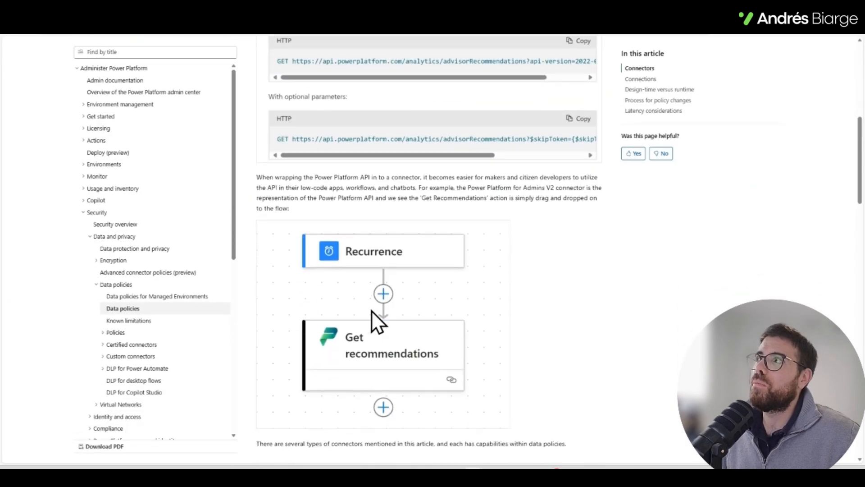
{"action": "scroll", "coordinate": [369, 330], "scroll_direction": "up", "scroll_amount": 5}
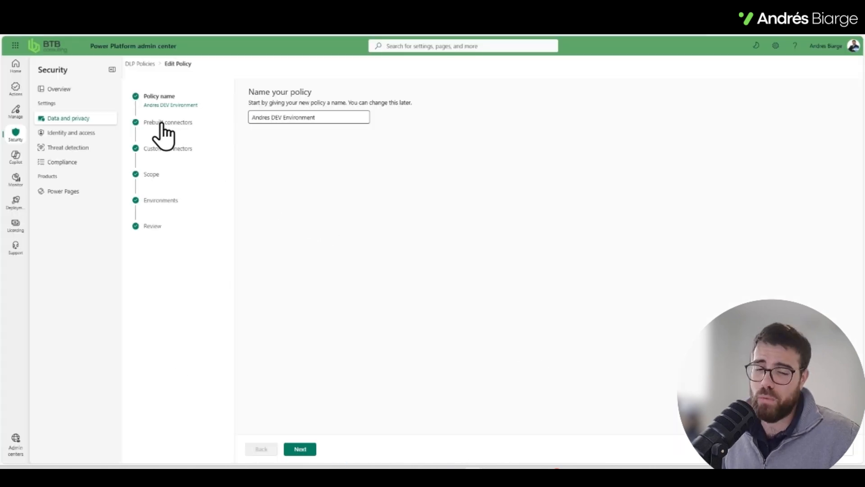
Step: Review the blocked prebuilt connectors and the custom connector patterns of the developer environment's data policy
{"action": "left_click", "coordinate": [161, 124]}
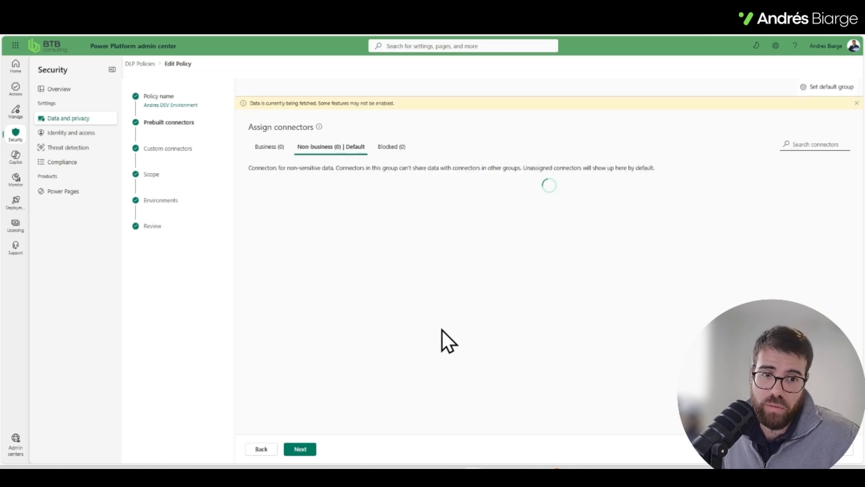
{"action": "left_click", "coordinate": [399, 147]}
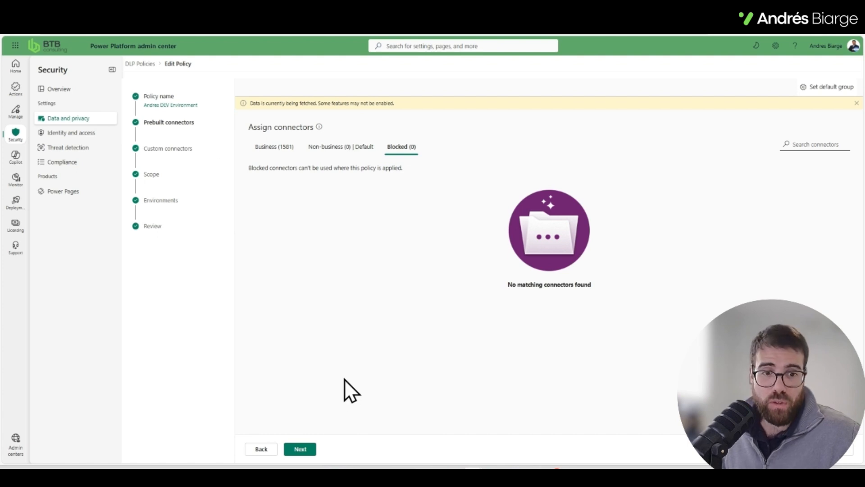
{"action": "left_click", "coordinate": [186, 156]}
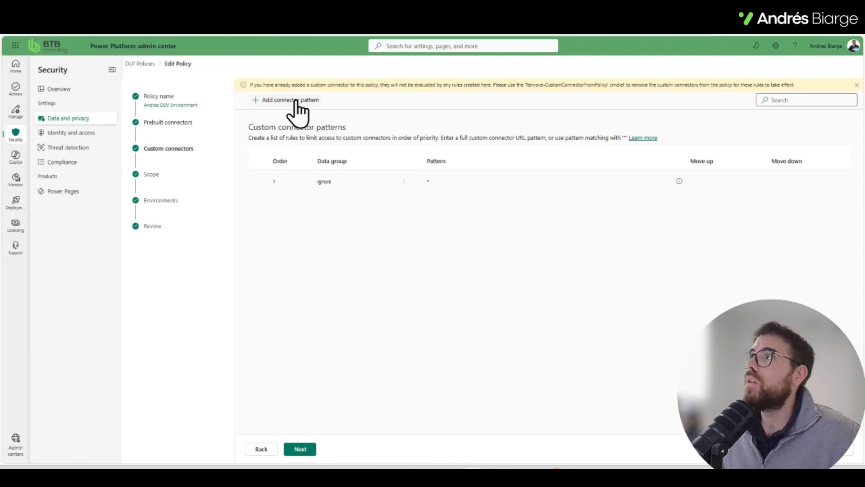
{"action": "left_click", "coordinate": [296, 100]}
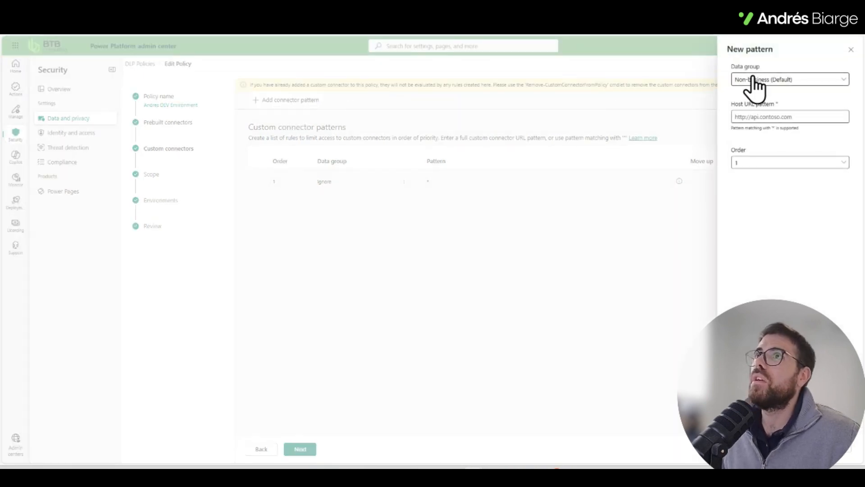
{"action": "left_click", "coordinate": [775, 80]}
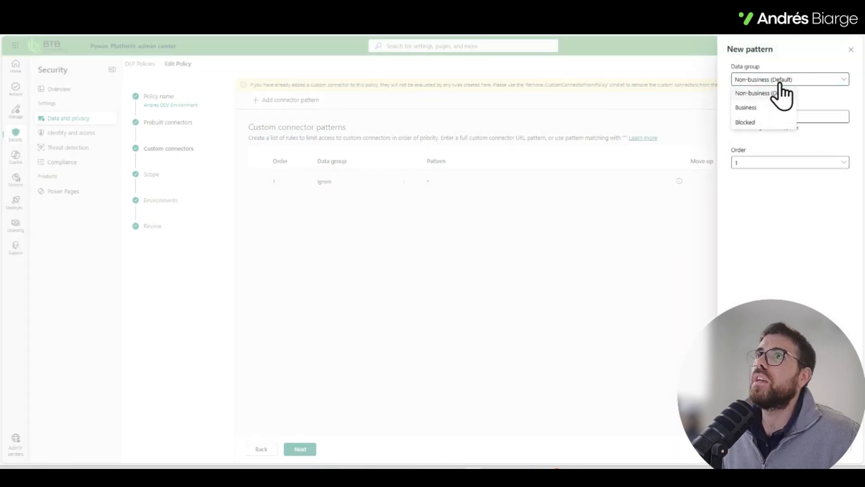
{"action": "left_click", "coordinate": [746, 130]}
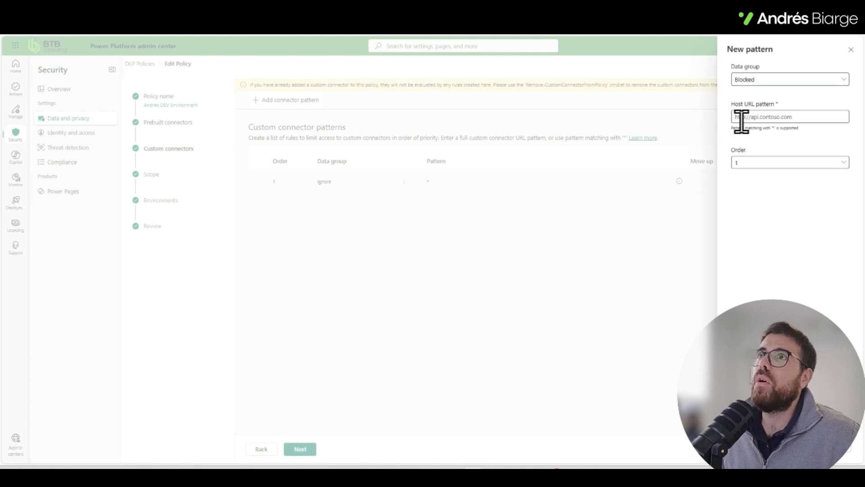
{"action": "left_click", "coordinate": [777, 118]}
{"action": "type", "text": "http"}
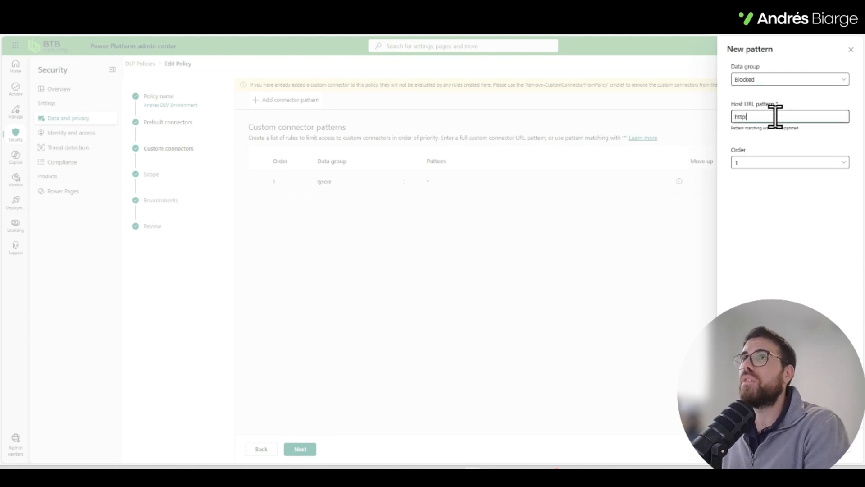
{"action": "type", "text": "://"}
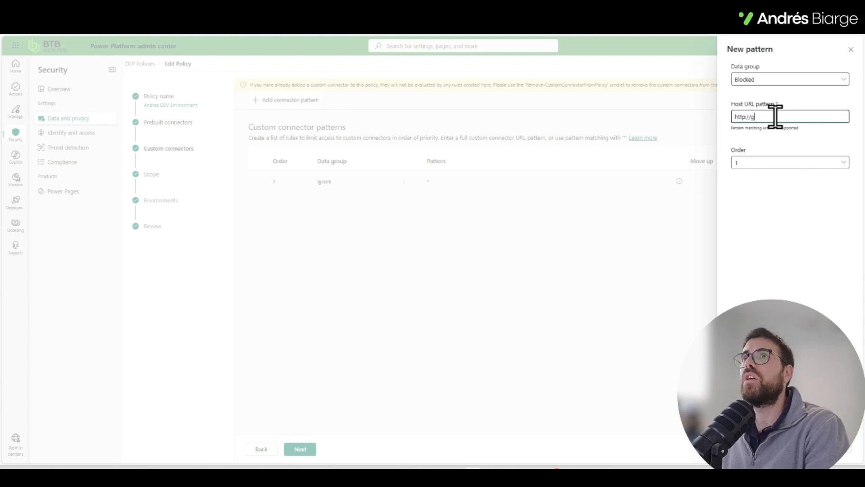
{"action": "type", "text": "google.com"}
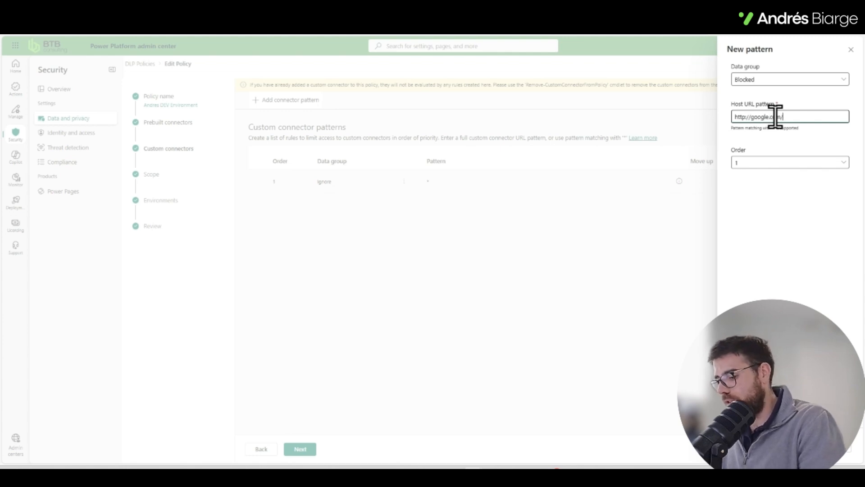
{"action": "type", "text": "/*"}
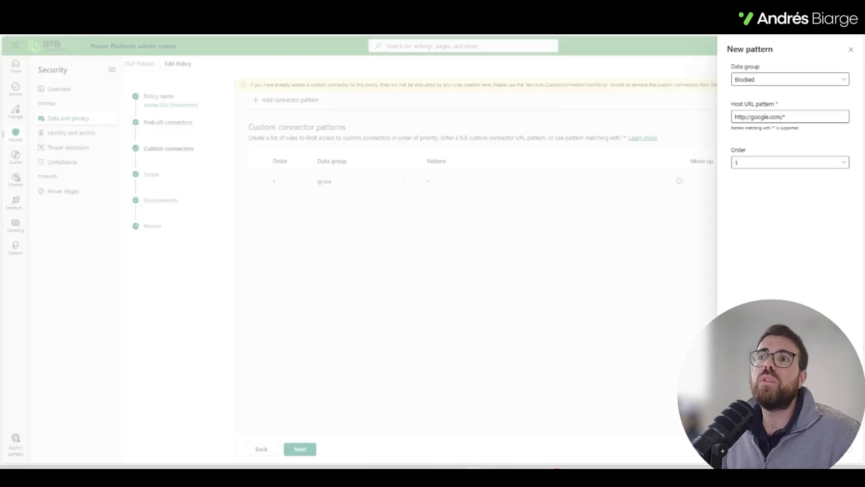
{"action": "left_click", "coordinate": [795, 449]}
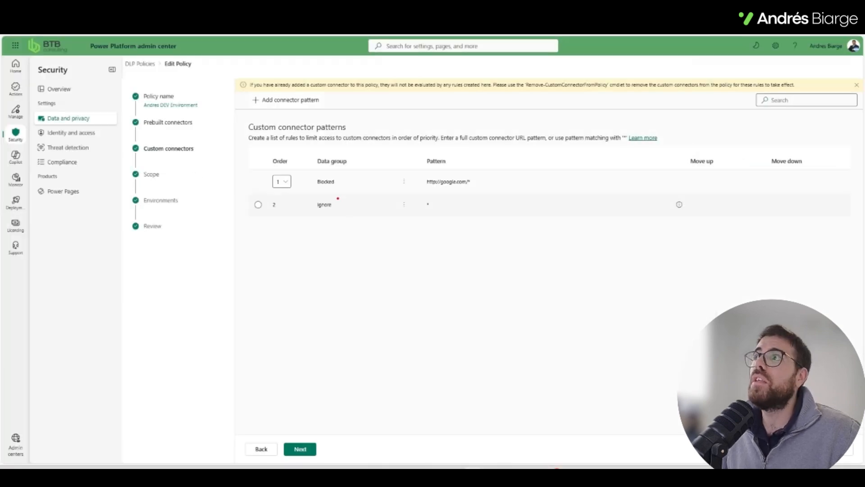
{"action": "left_click_drag", "start_coordinate": [266, 162], "coordinate": [728, 197]}
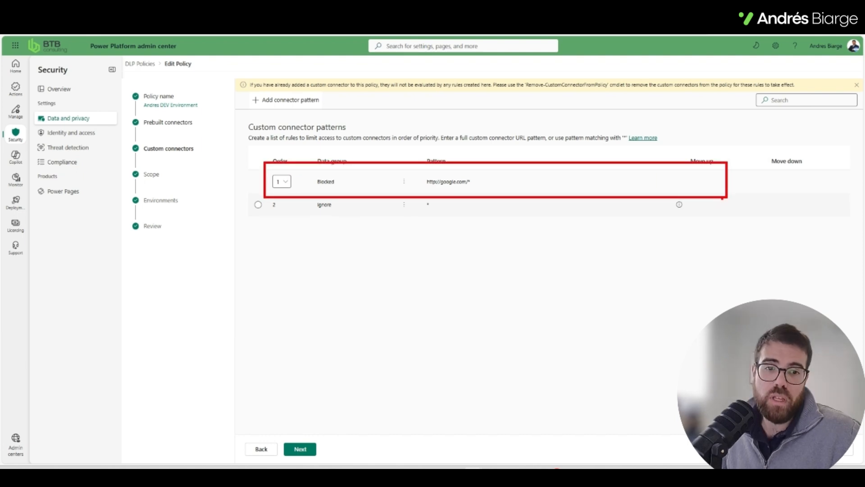
{"action": "key", "text": "Escape"}
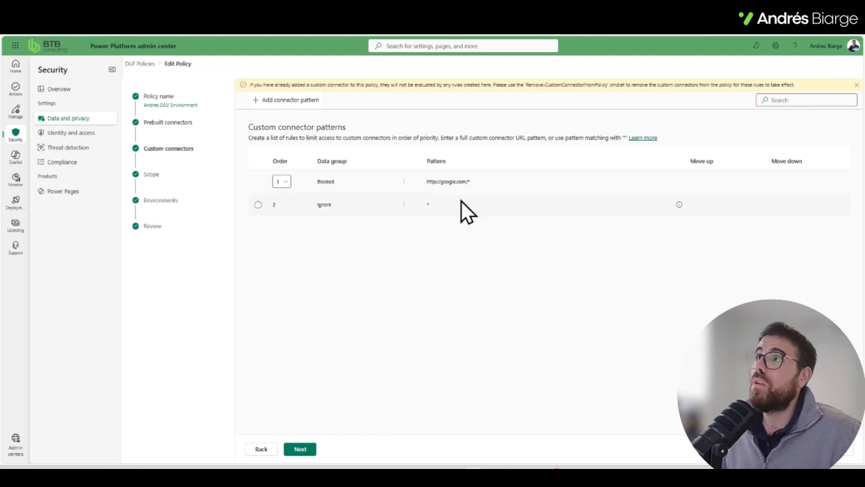
{"action": "left_click", "coordinate": [380, 179]}
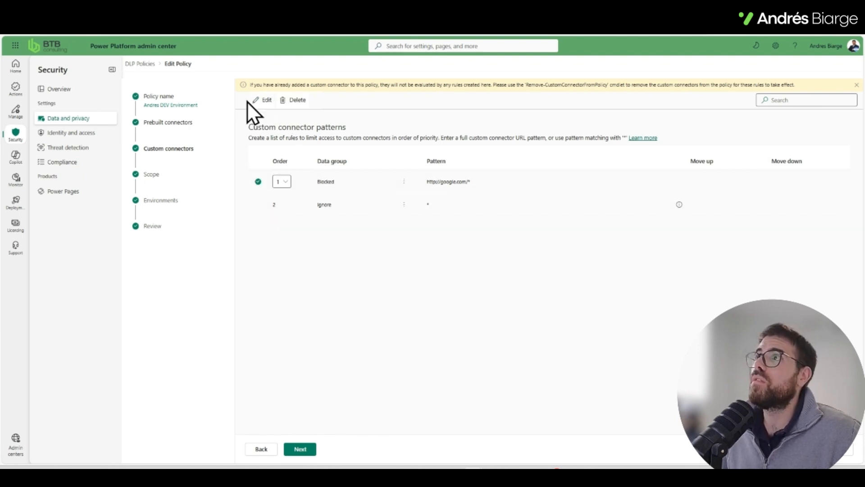
{"action": "left_click", "coordinate": [266, 100]}
{"action": "triple_click", "coordinate": [828, 118]}
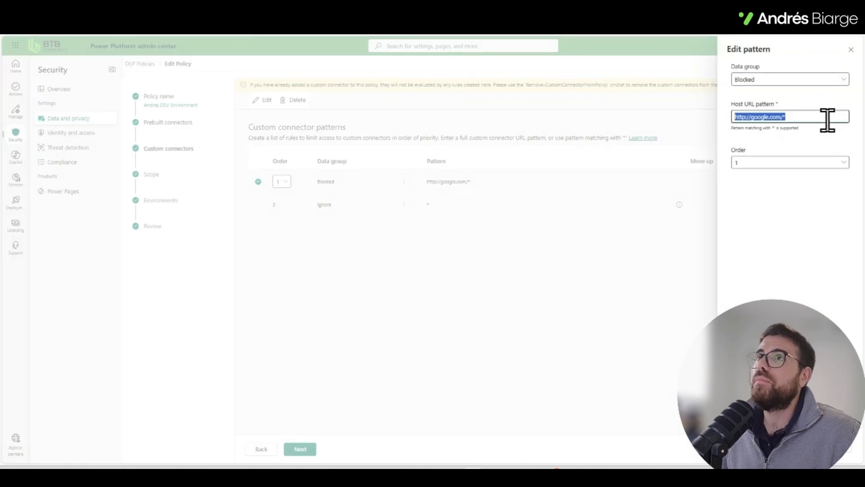
{"action": "type", "text": "*"}
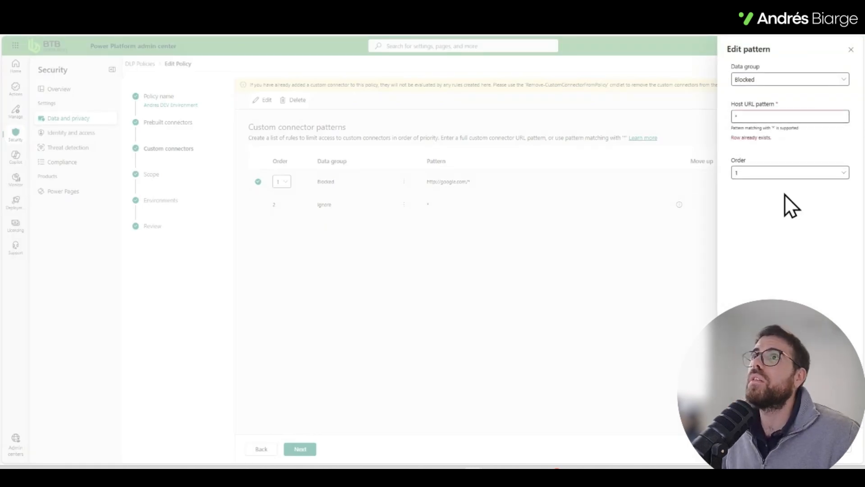
{"action": "left_click", "coordinate": [839, 452]}
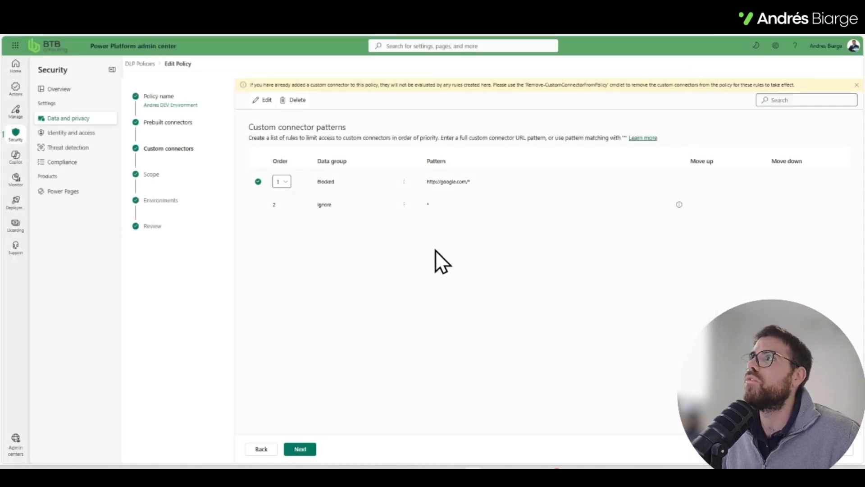
Step: Set the data group of the catch-all * connector pattern to Blocked and save it
{"action": "left_click", "coordinate": [345, 203]}
{"action": "left_click", "coordinate": [402, 205]}
{"action": "left_click", "coordinate": [430, 216]}
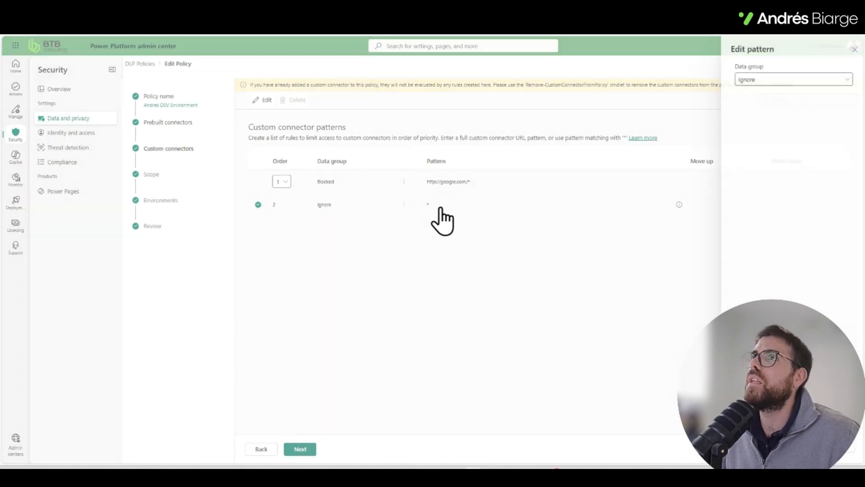
{"action": "left_click", "coordinate": [750, 80]}
{"action": "left_click", "coordinate": [768, 122]}
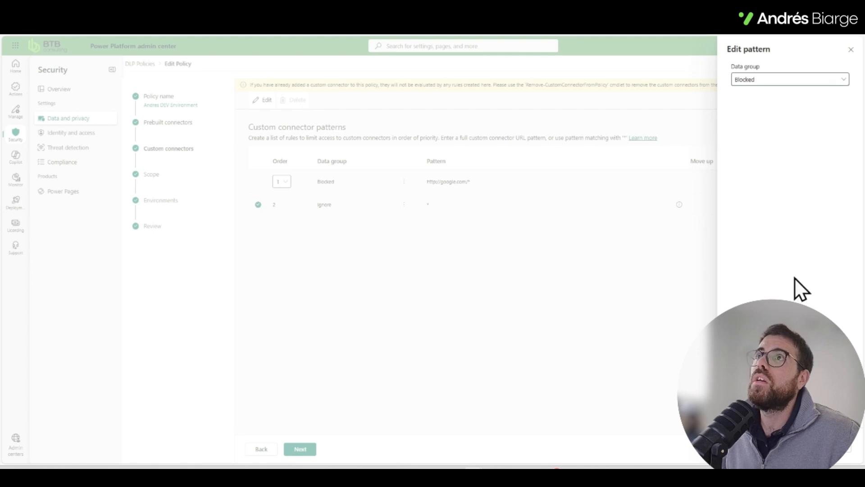
{"action": "left_click", "coordinate": [839, 451]}
{"action": "left_click", "coordinate": [471, 180]}
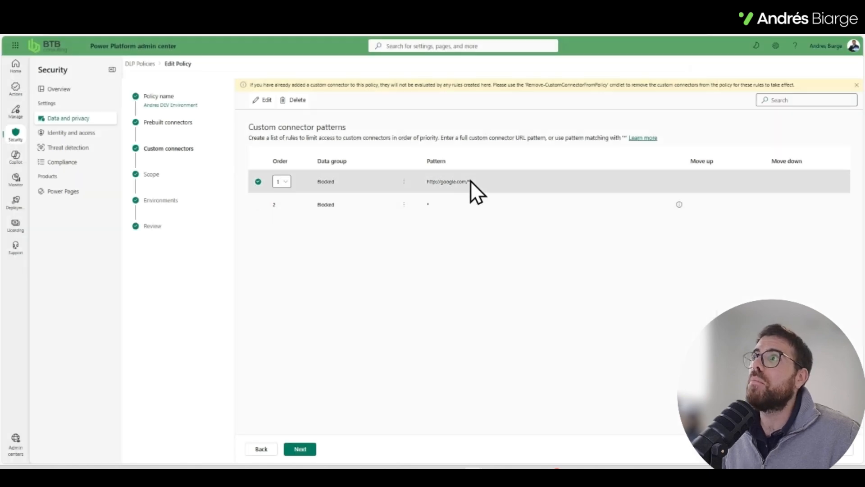
{"action": "left_click", "coordinate": [263, 100]}
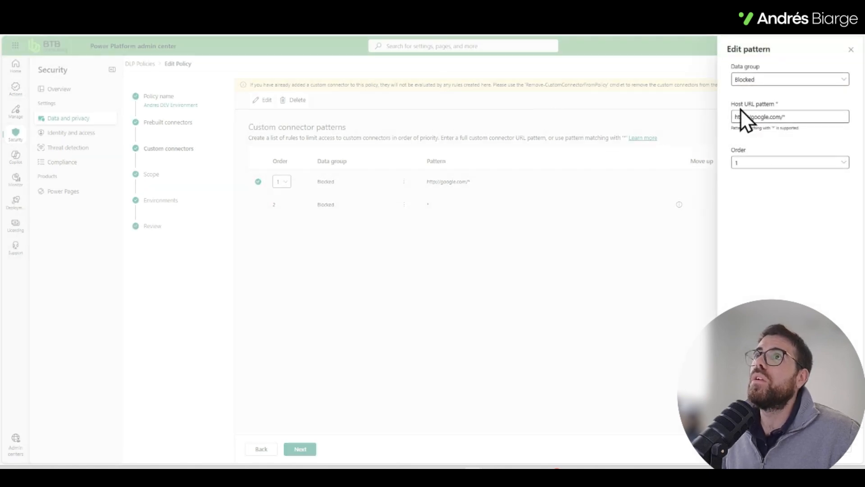
{"action": "left_click_drag", "start_coordinate": [750, 117], "coordinate": [799, 118]}
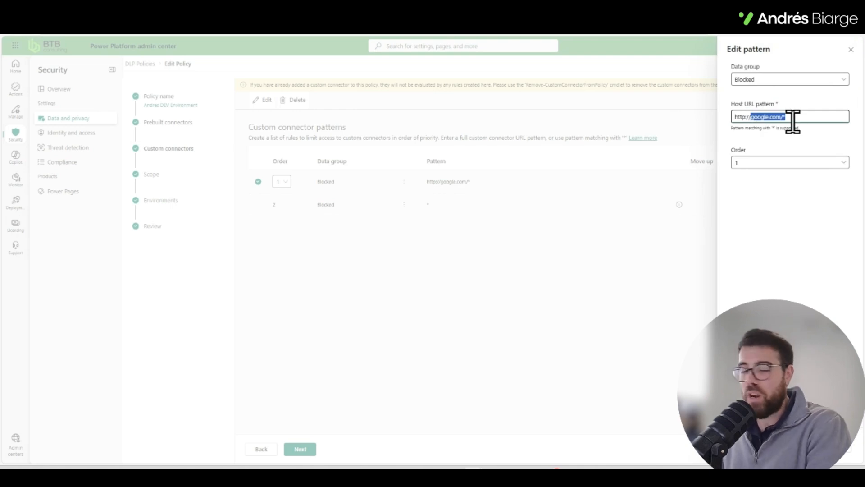
{"action": "type", "text": "examp"}
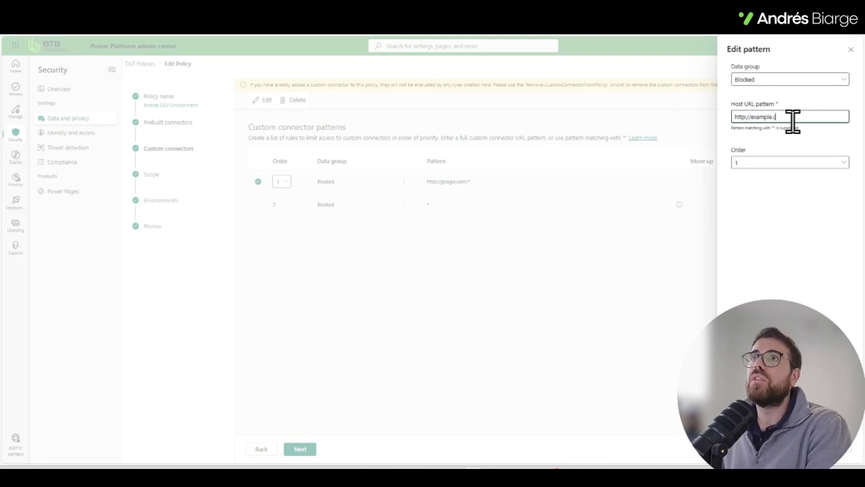
{"action": "type", "text": "le.com/*"}
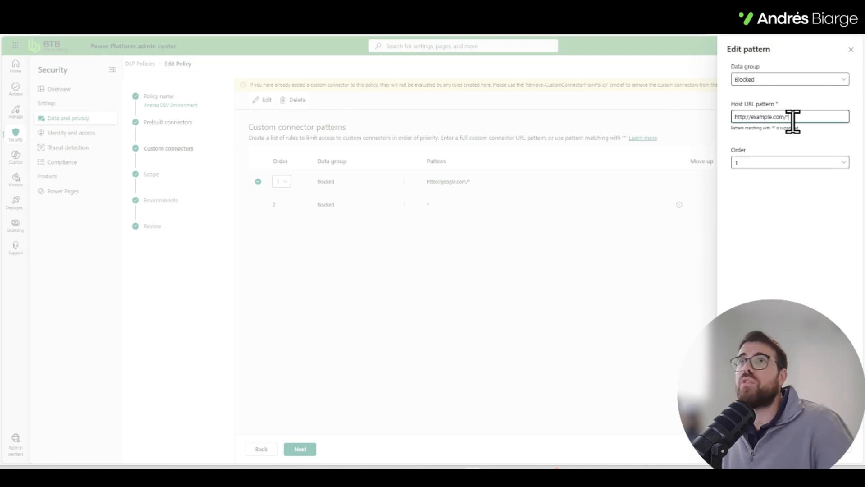
{"action": "left_click", "coordinate": [745, 117]}
{"action": "type", "text": "s"}
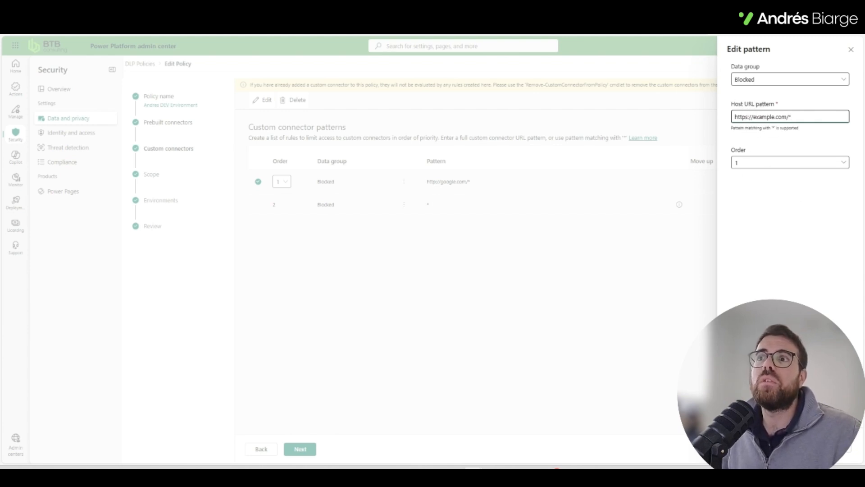
{"action": "left_click", "coordinate": [798, 448]}
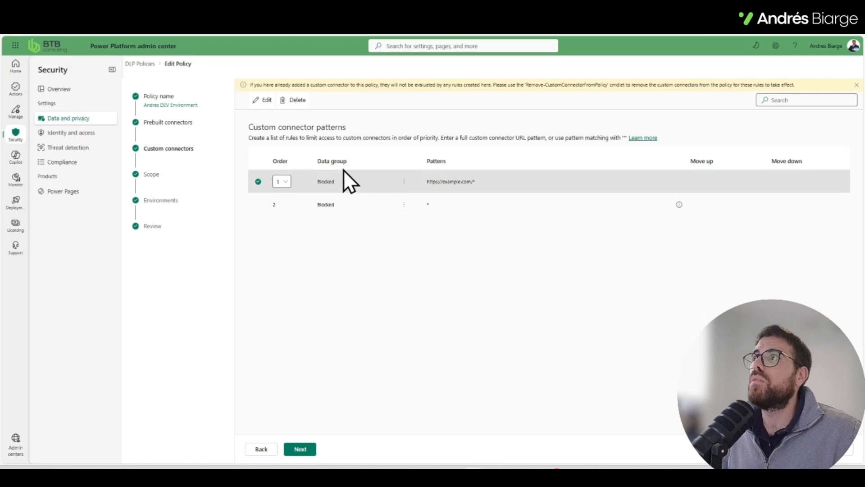
{"action": "left_click", "coordinate": [262, 100]}
{"action": "left_click", "coordinate": [784, 81]}
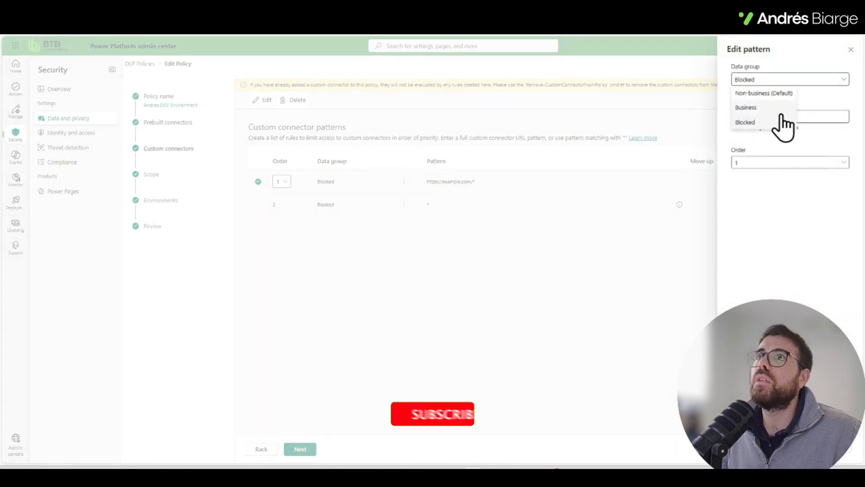
{"action": "left_click", "coordinate": [782, 107]}
{"action": "left_click", "coordinate": [799, 449]}
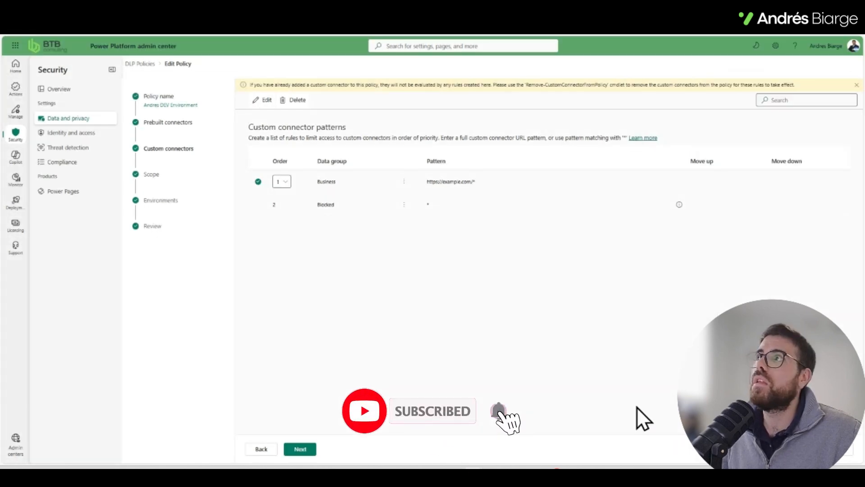
{"action": "left_click", "coordinate": [300, 207]}
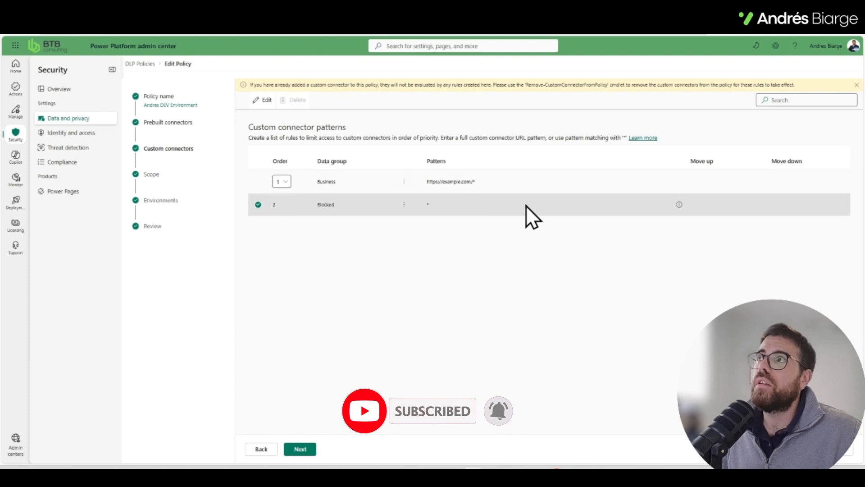
{"action": "left_click_drag", "start_coordinate": [443, 181], "coordinate": [466, 182]}
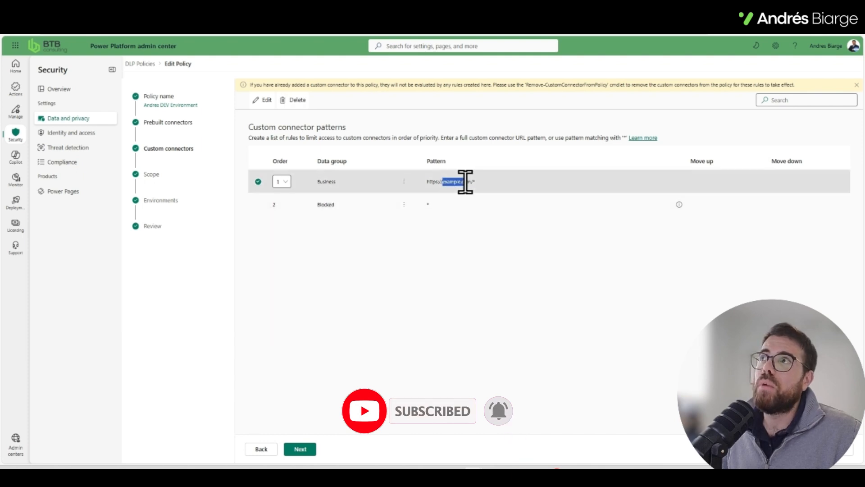
{"action": "left_click", "coordinate": [448, 206]}
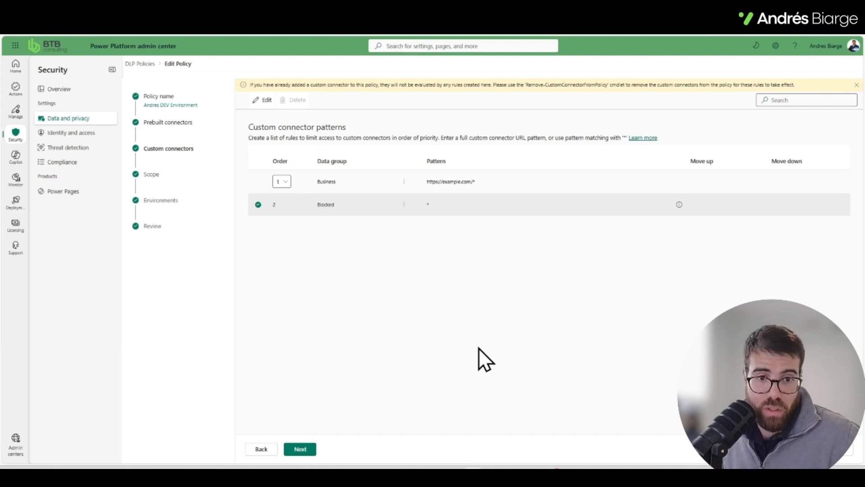
{"action": "left_click", "coordinate": [256, 211]}
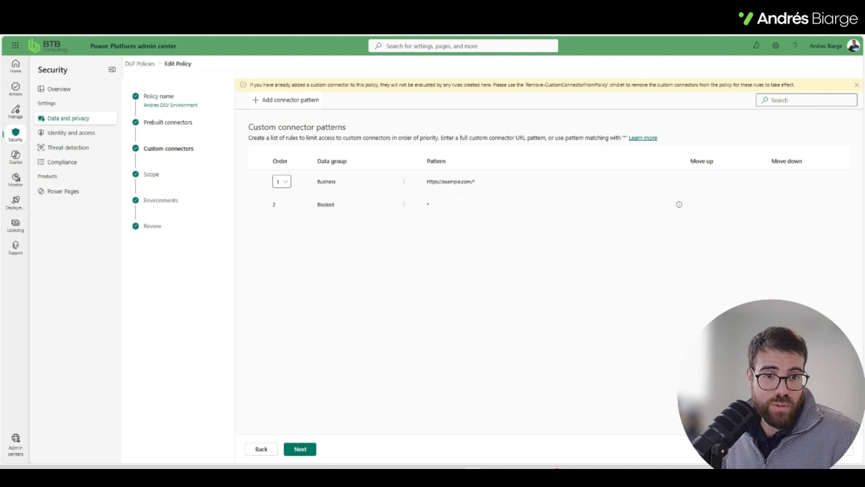